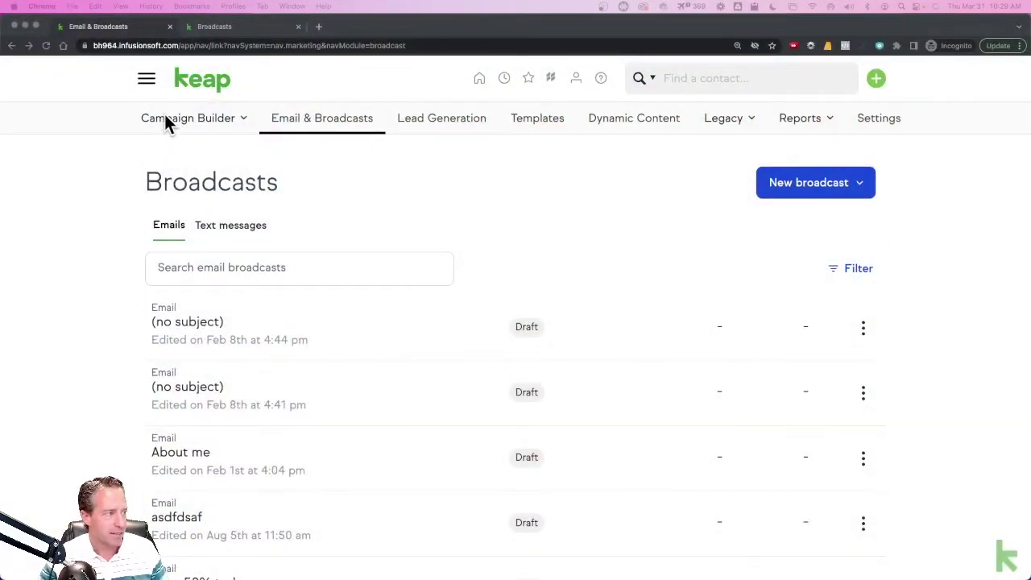
- Start a new email broadcast from the Announcement template and scroll down to its VISIT BLOG button
{"action": "left_click", "coordinate": [662, 183]}
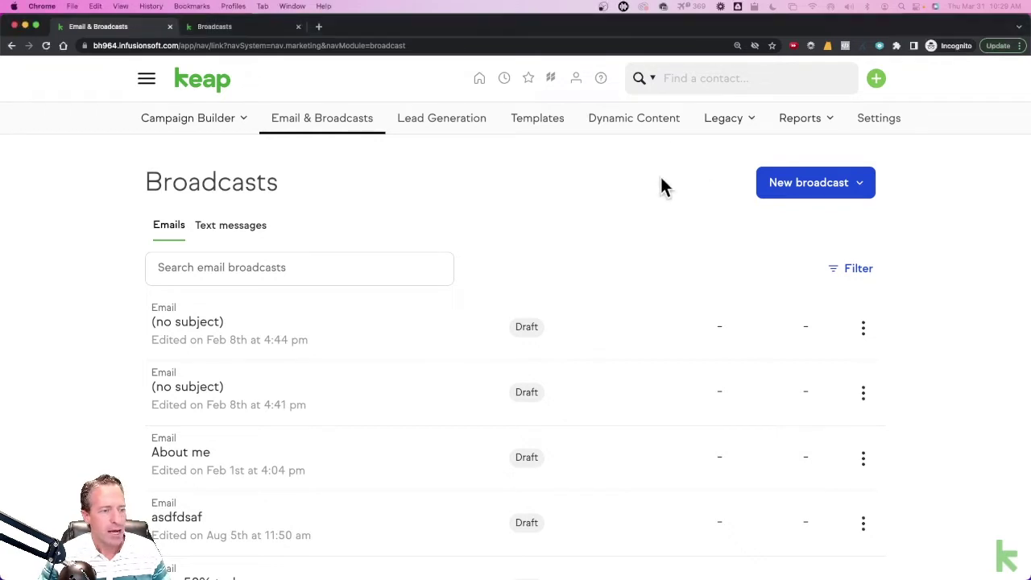
{"action": "left_click", "coordinate": [809, 192]}
{"action": "left_click", "coordinate": [773, 233]}
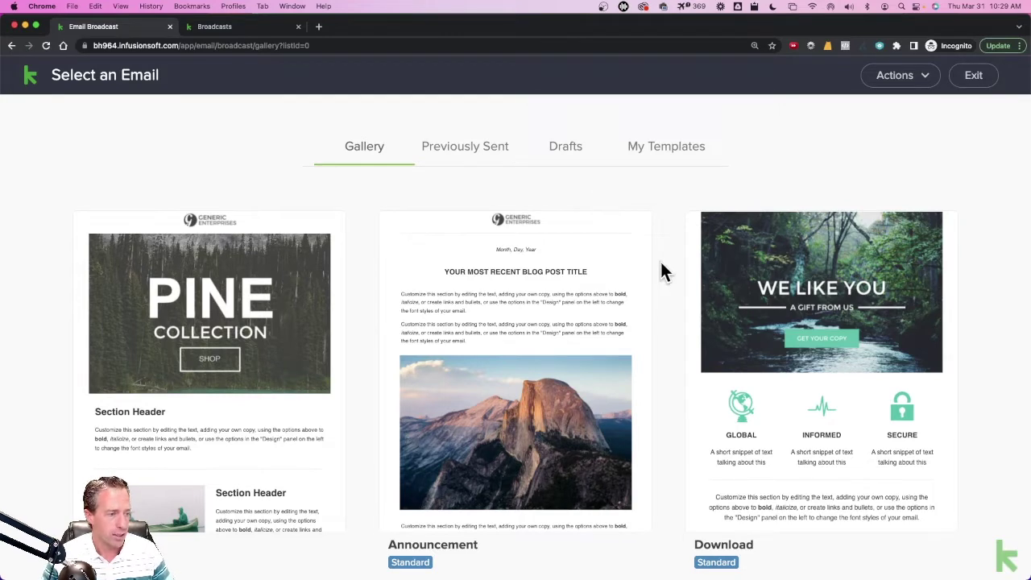
{"action": "mouse_move", "coordinate": [419, 292]}
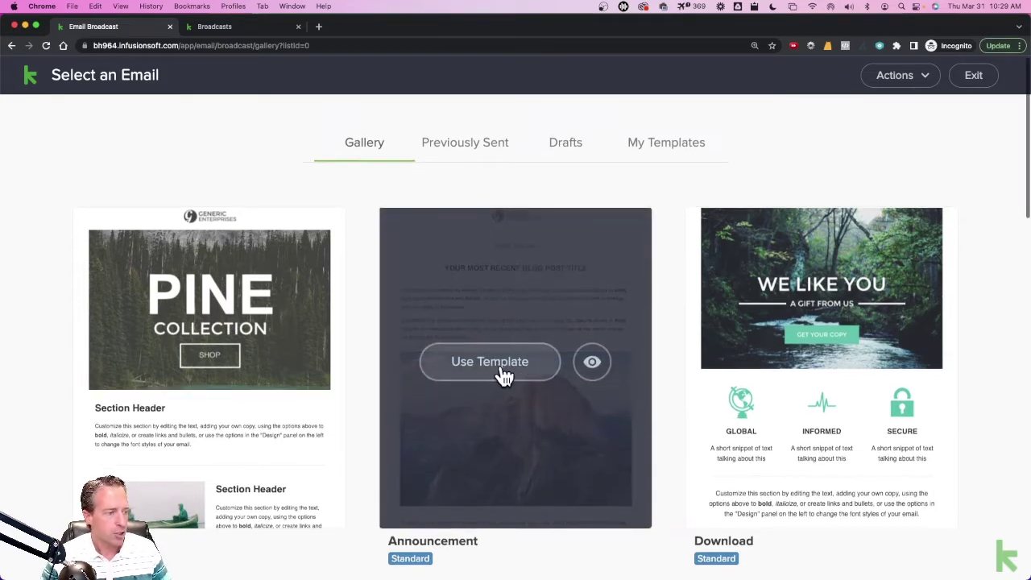
{"action": "scroll", "coordinate": [496, 367], "scroll_direction": "down", "scroll_amount": 1}
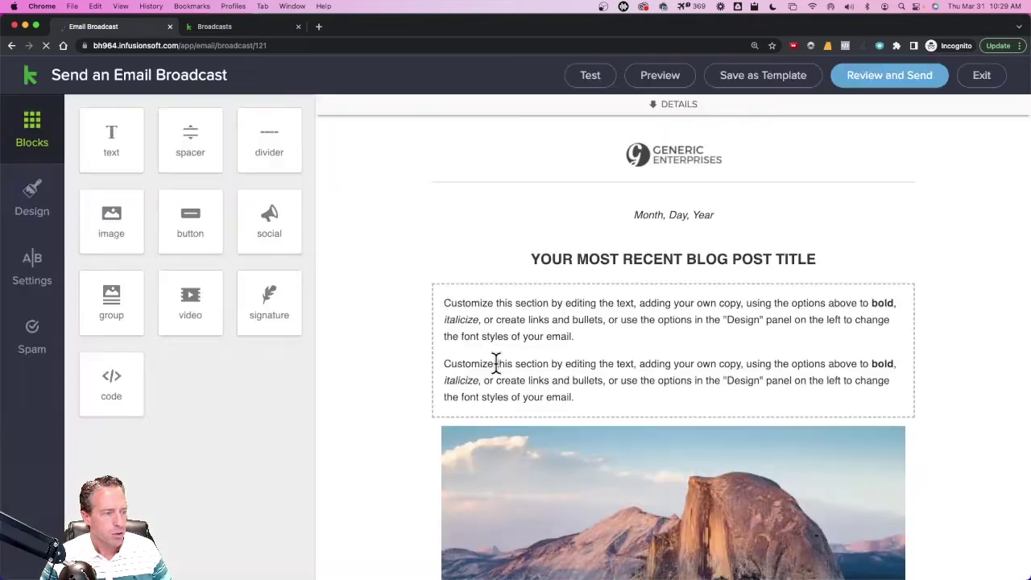
{"action": "scroll", "coordinate": [560, 357], "scroll_direction": "down", "scroll_amount": 5}
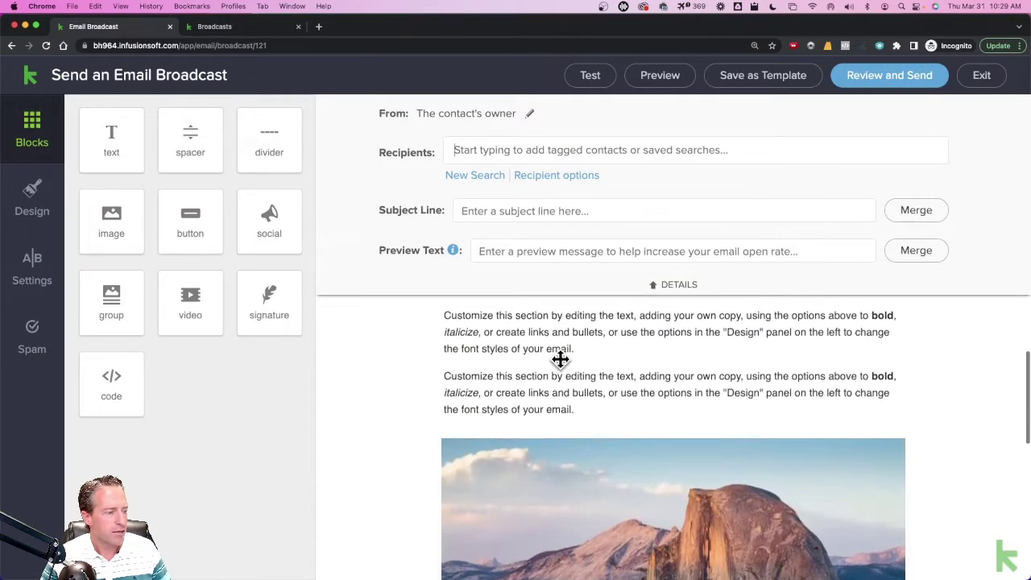
{"action": "scroll", "coordinate": [611, 387], "scroll_direction": "down", "scroll_amount": 8}
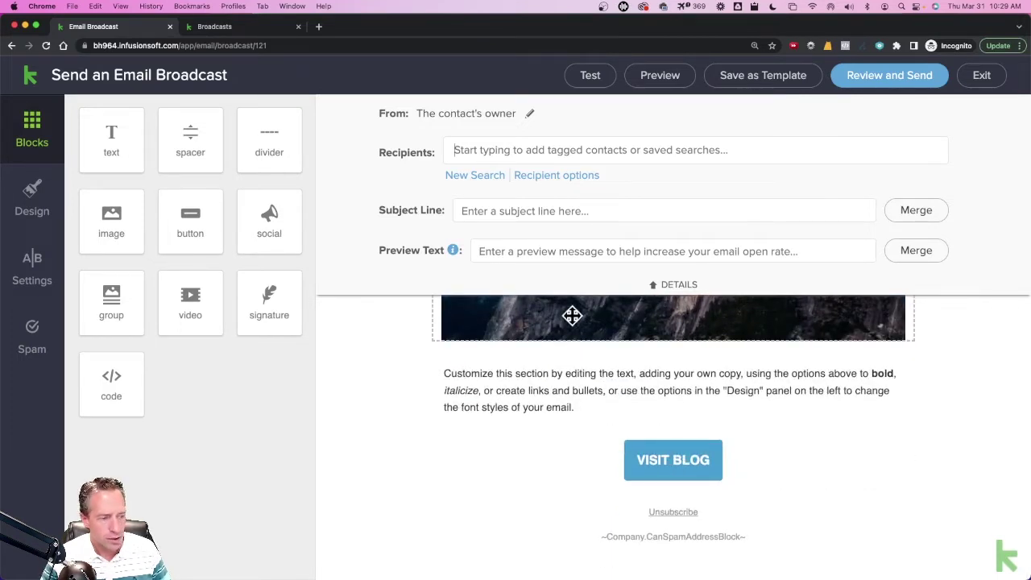
{"action": "scroll", "coordinate": [596, 378], "scroll_direction": "up", "scroll_amount": 1}
{"action": "scroll", "coordinate": [624, 426], "scroll_direction": "down", "scroll_amount": 1}
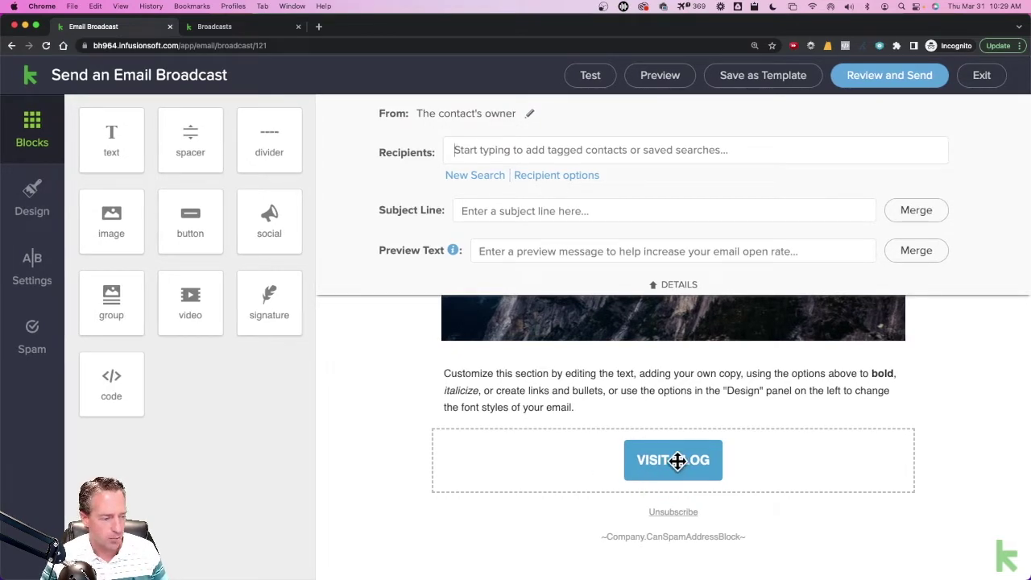
- Replace the VISIT BLOG button's text with 'Download Now'
{"action": "left_click", "coordinate": [677, 461]}
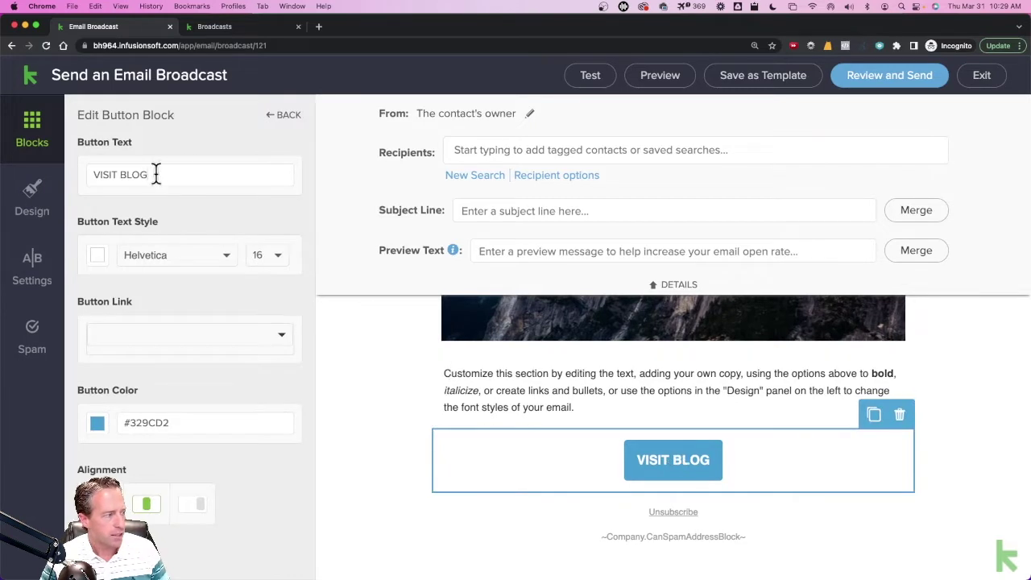
{"action": "left_click_drag", "start_coordinate": [156, 174], "coordinate": [26, 178]}
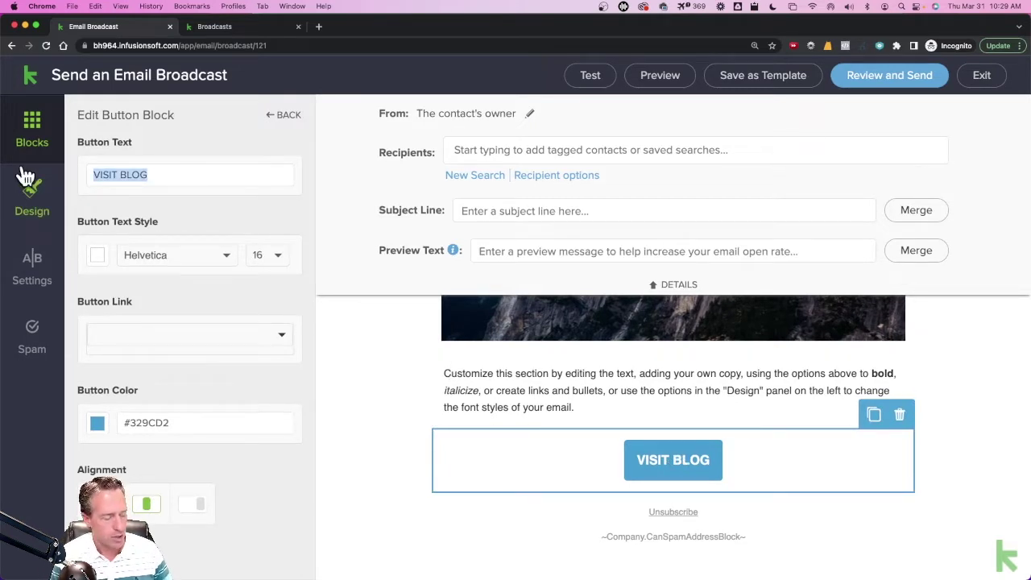
{"action": "type", "text": "Download Now"}
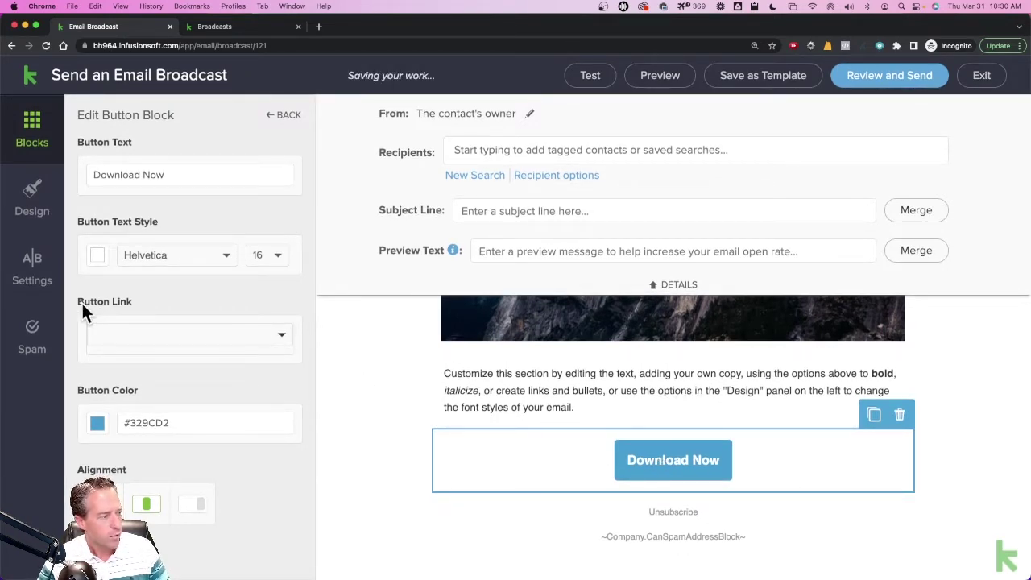
{"action": "left_click", "coordinate": [157, 344]}
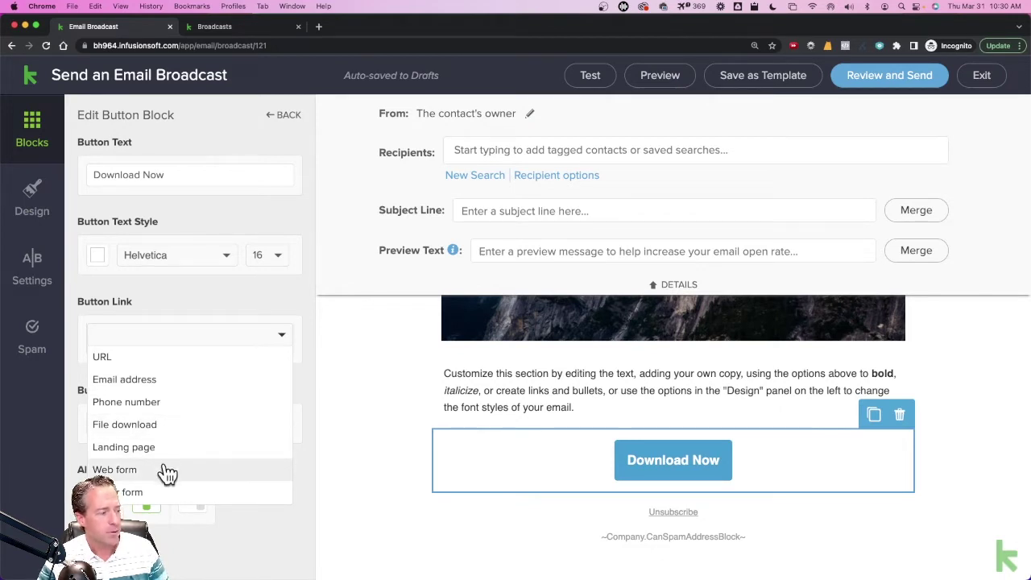
- Link the button to a file download of the uploaded TagNamingConventions.pdf and exit the editor
{"action": "left_click", "coordinate": [145, 425]}
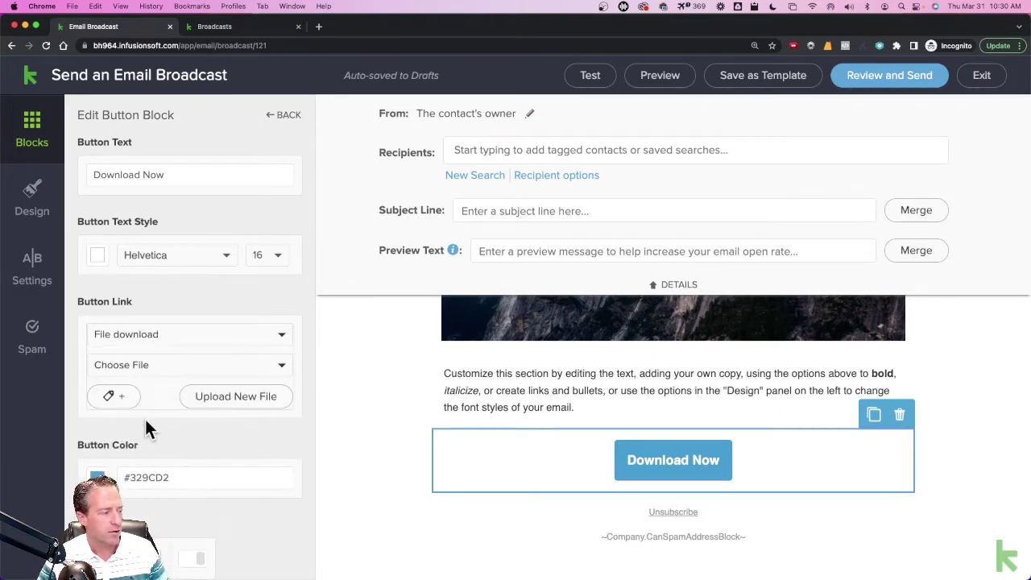
{"action": "left_click", "coordinate": [229, 400]}
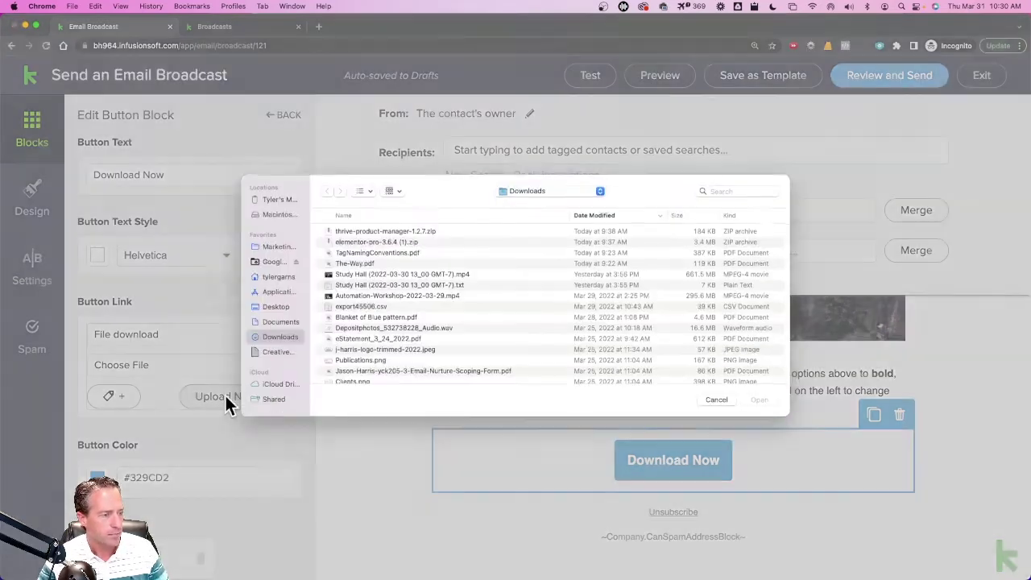
{"action": "left_click", "coordinate": [380, 252]}
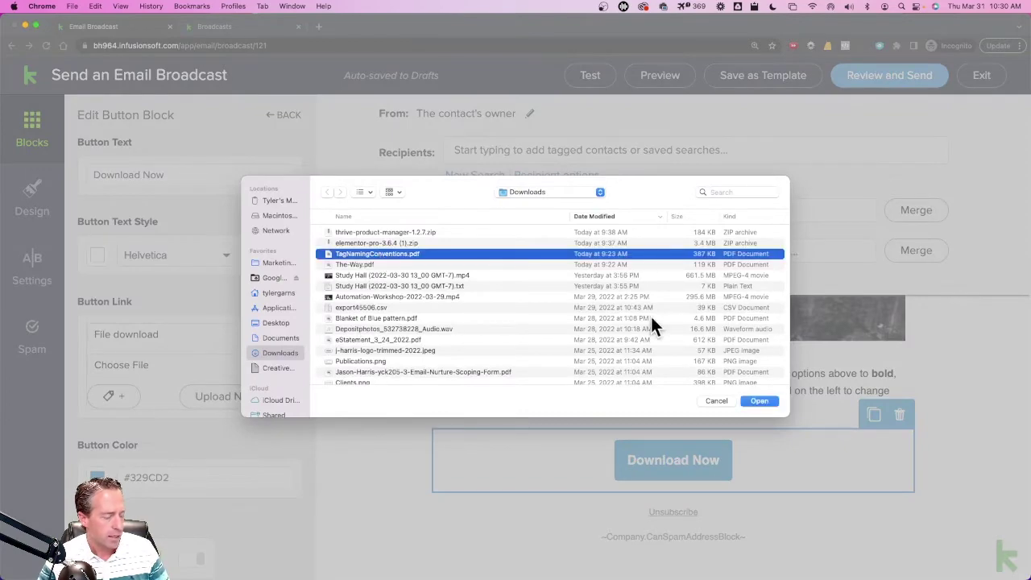
{"action": "left_click", "coordinate": [772, 402]}
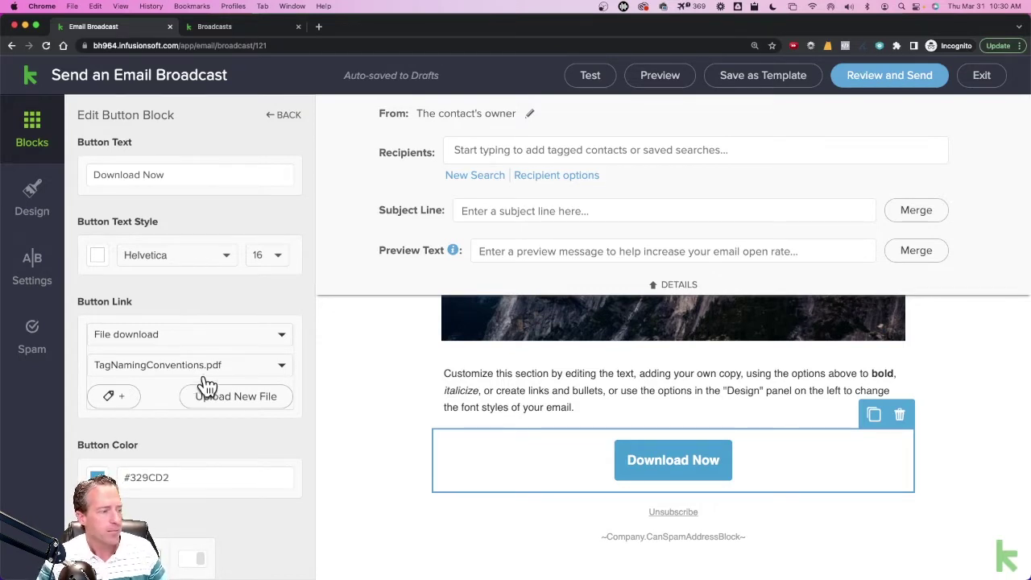
{"action": "left_click", "coordinate": [982, 76]}
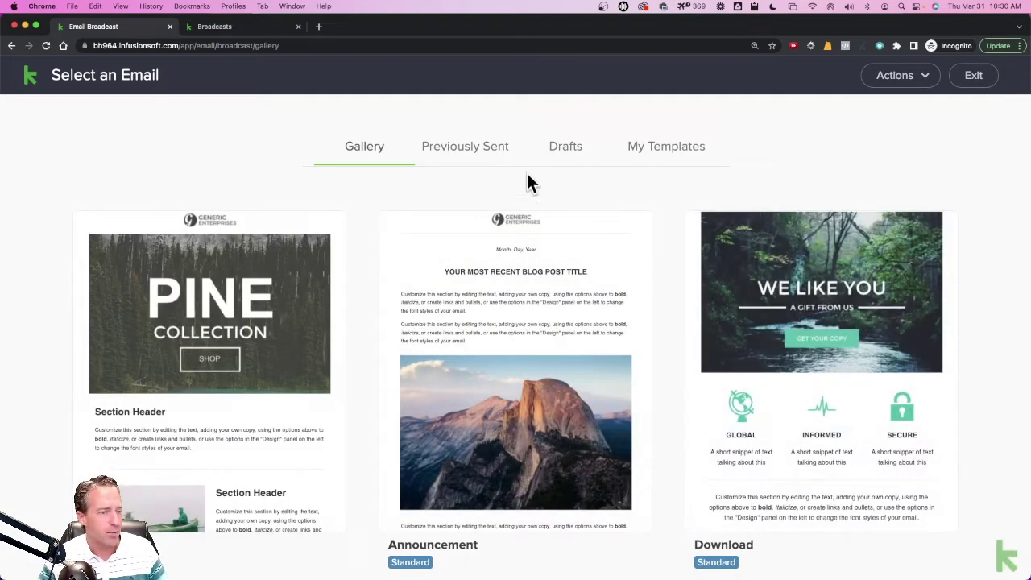
- Leave the gallery, go to Marketing > Templates, and add a new Email template
{"action": "left_click", "coordinate": [974, 75]}
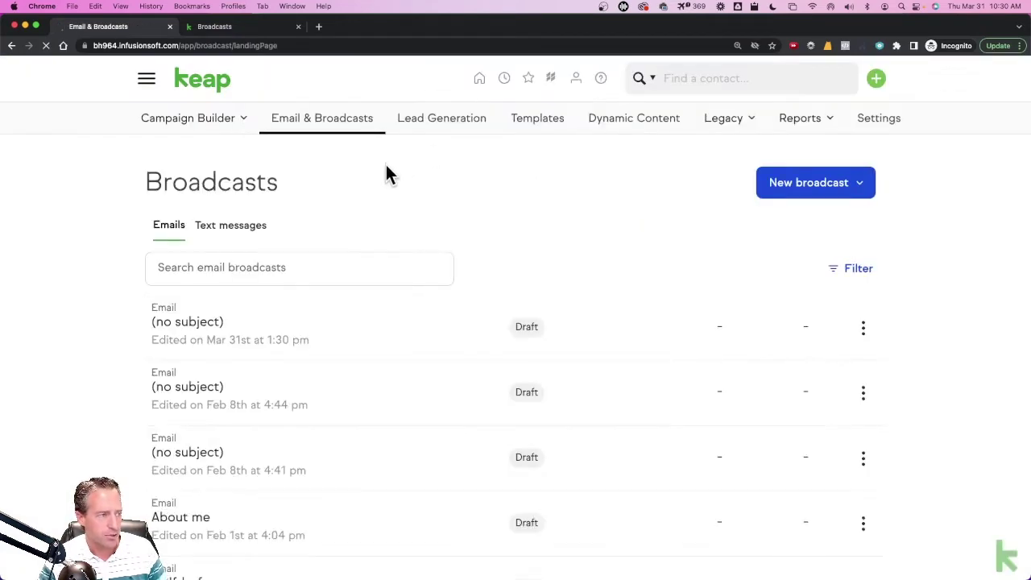
{"action": "left_click", "coordinate": [147, 84]}
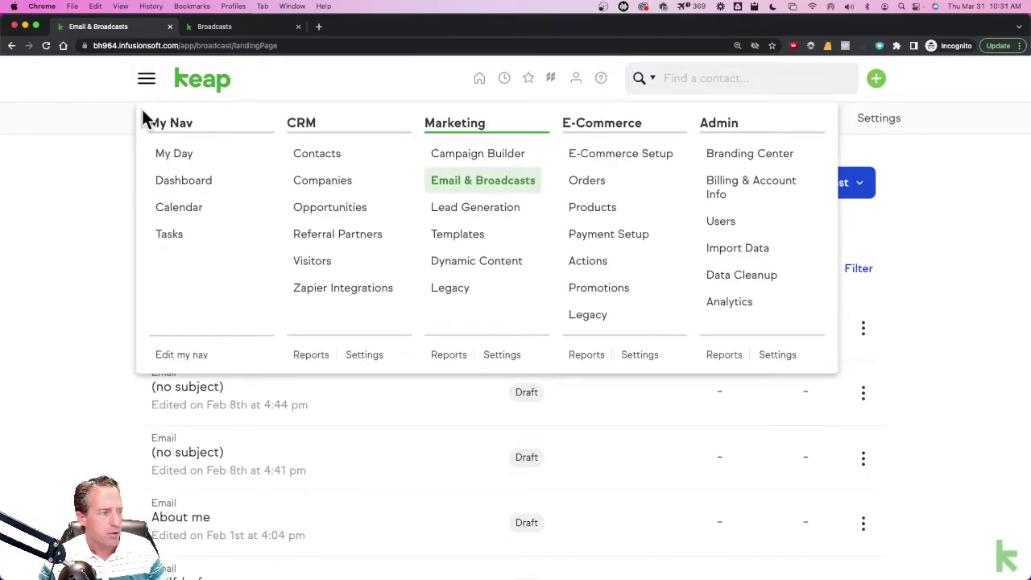
{"action": "left_click", "coordinate": [145, 87]}
{"action": "left_click", "coordinate": [147, 84]}
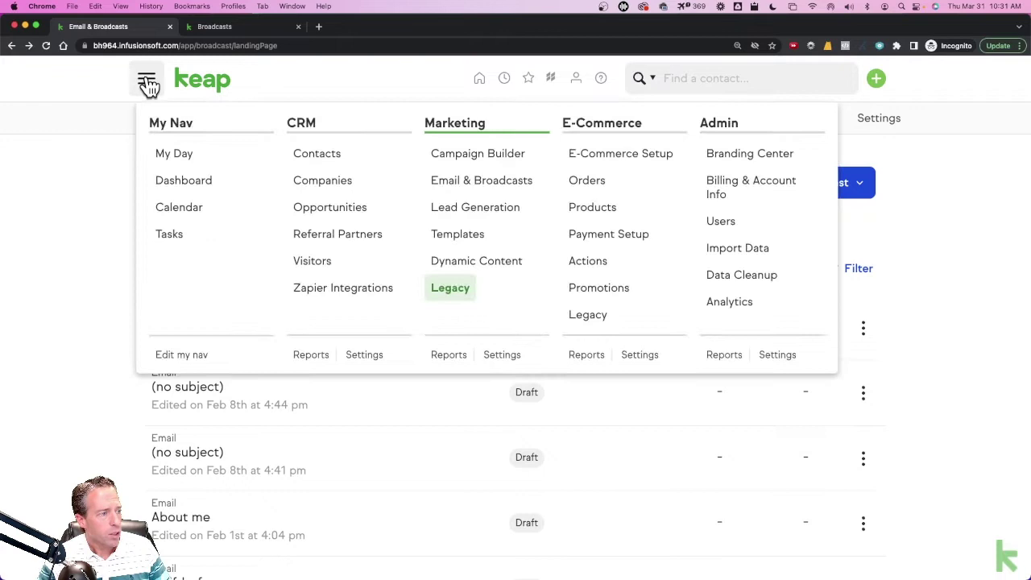
{"action": "left_click", "coordinate": [466, 236]}
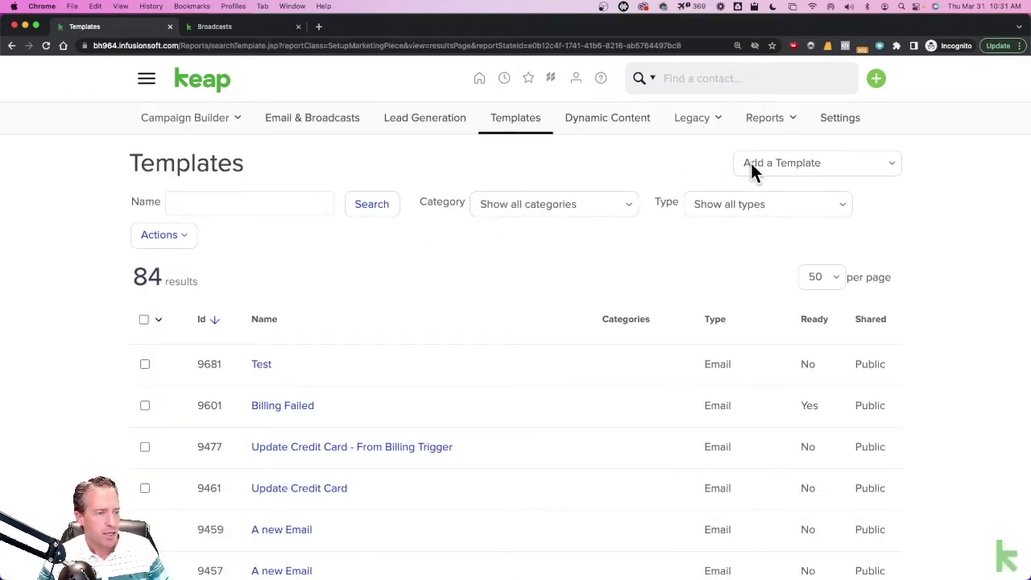
{"action": "left_click", "coordinate": [785, 169]}
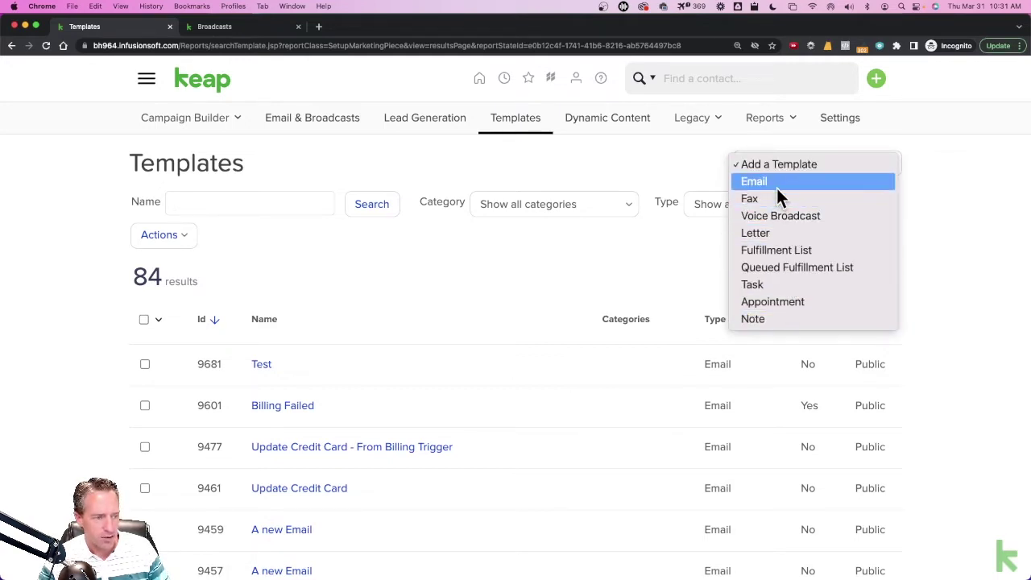
{"action": "left_click", "coordinate": [769, 182]}
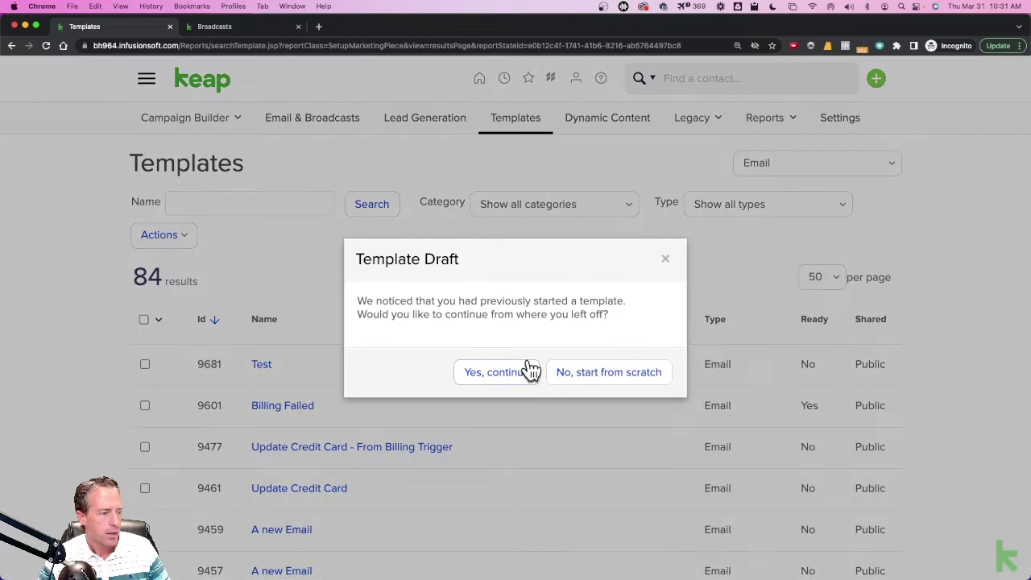
{"action": "left_click", "coordinate": [583, 373]}
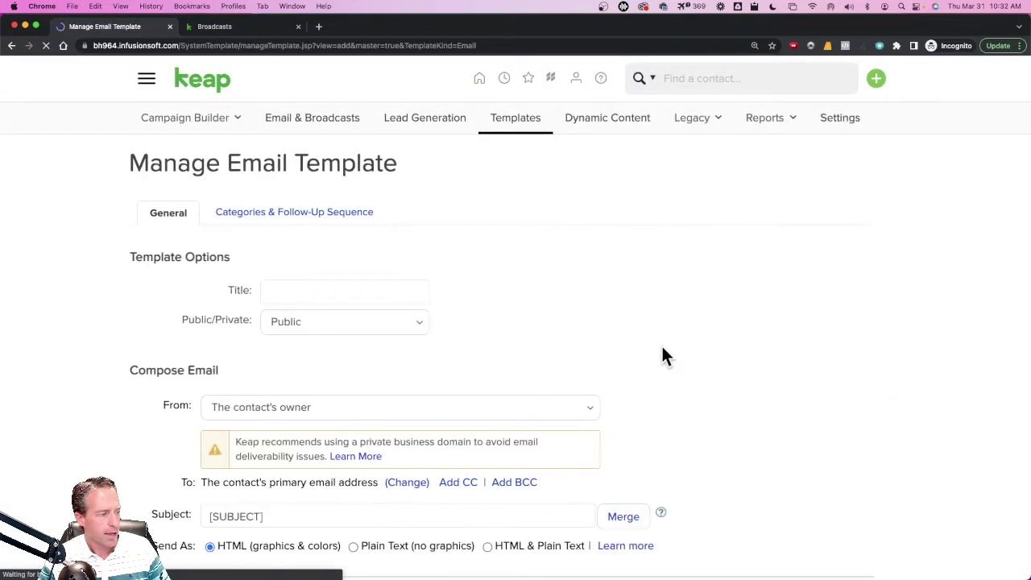
{"action": "scroll", "coordinate": [663, 355], "scroll_direction": "down", "scroll_amount": 3}
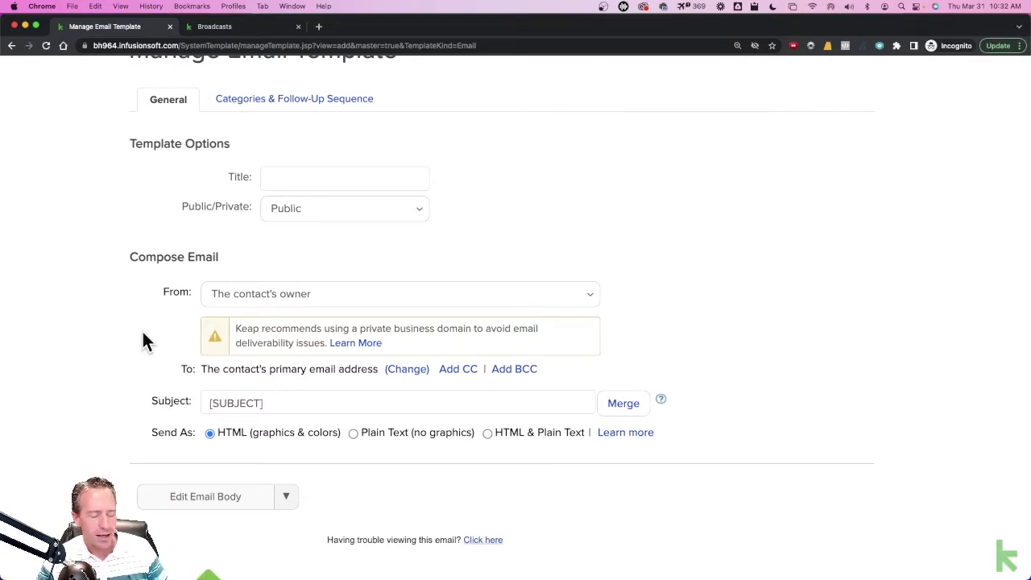
{"action": "scroll", "coordinate": [142, 329], "scroll_direction": "down", "scroll_amount": 3}
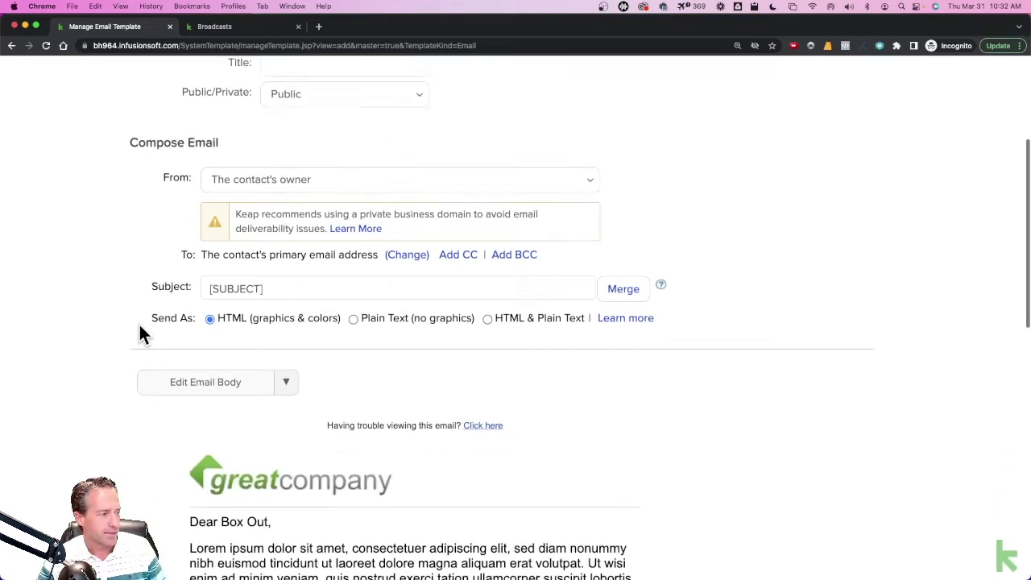
{"action": "scroll", "coordinate": [141, 332], "scroll_direction": "down", "scroll_amount": 2}
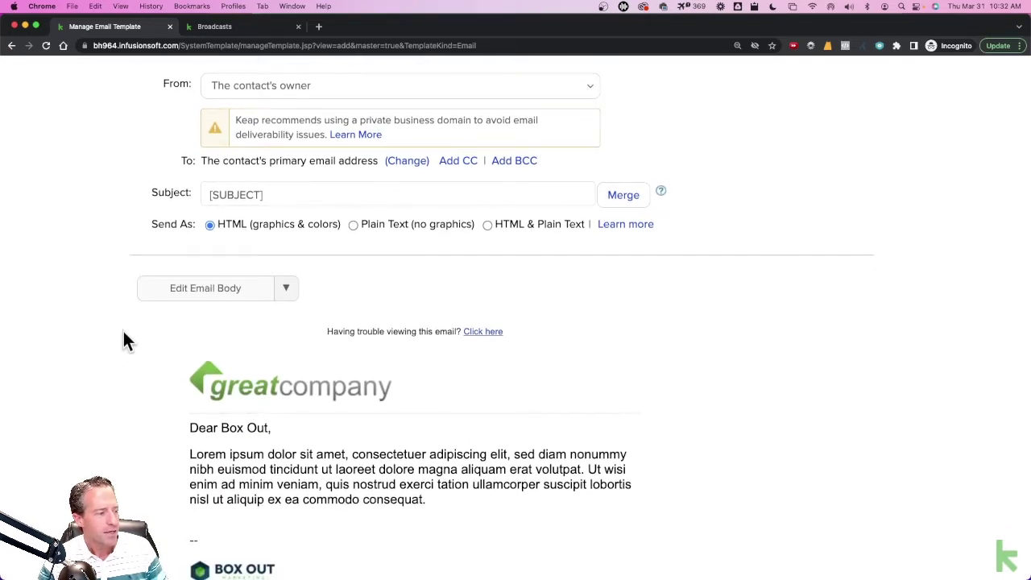
{"action": "scroll", "coordinate": [123, 332], "scroll_direction": "down", "scroll_amount": 4}
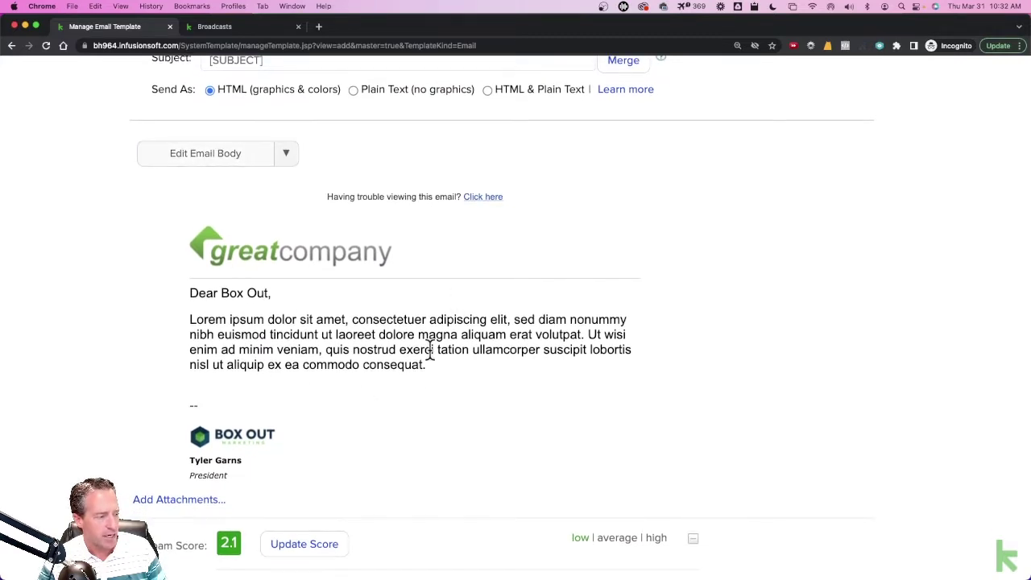
{"action": "scroll", "coordinate": [407, 356], "scroll_direction": "down", "scroll_amount": 3}
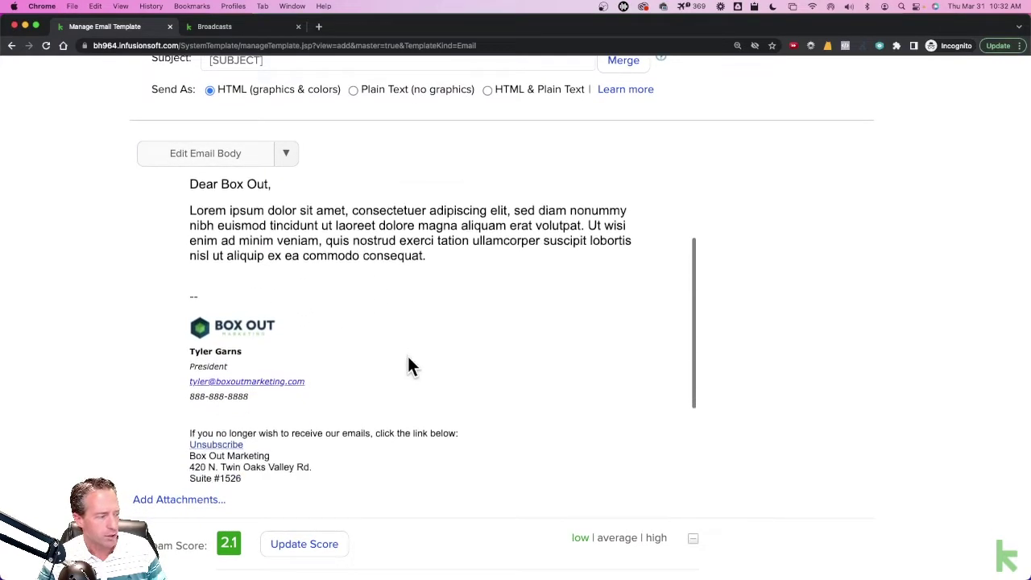
- Reveal the template's attachment slots and browse Attachment 1's files without choosing one
{"action": "left_click", "coordinate": [170, 501]}
{"action": "scroll", "coordinate": [115, 445], "scroll_direction": "down", "scroll_amount": 3}
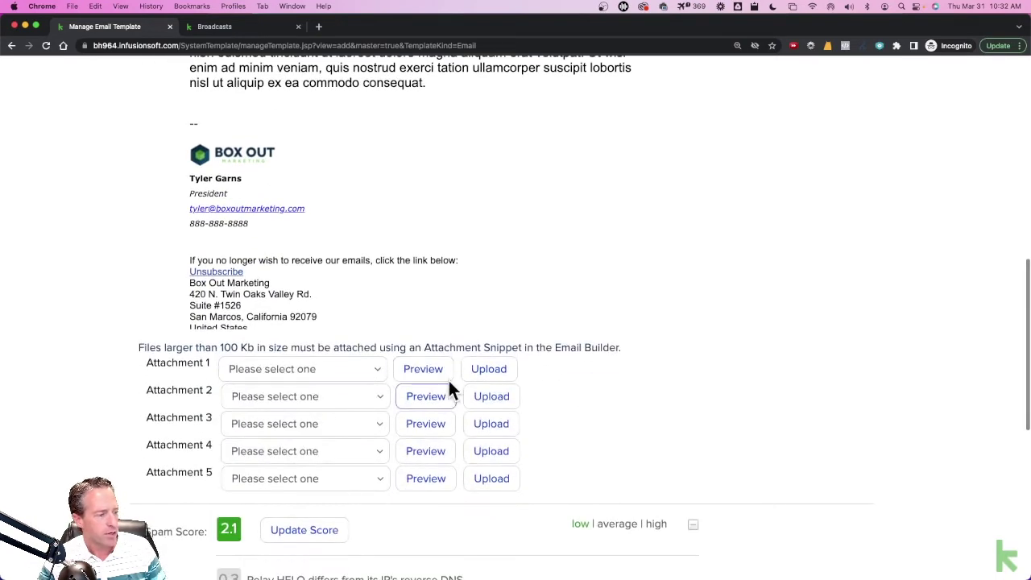
{"action": "left_click", "coordinate": [334, 368]}
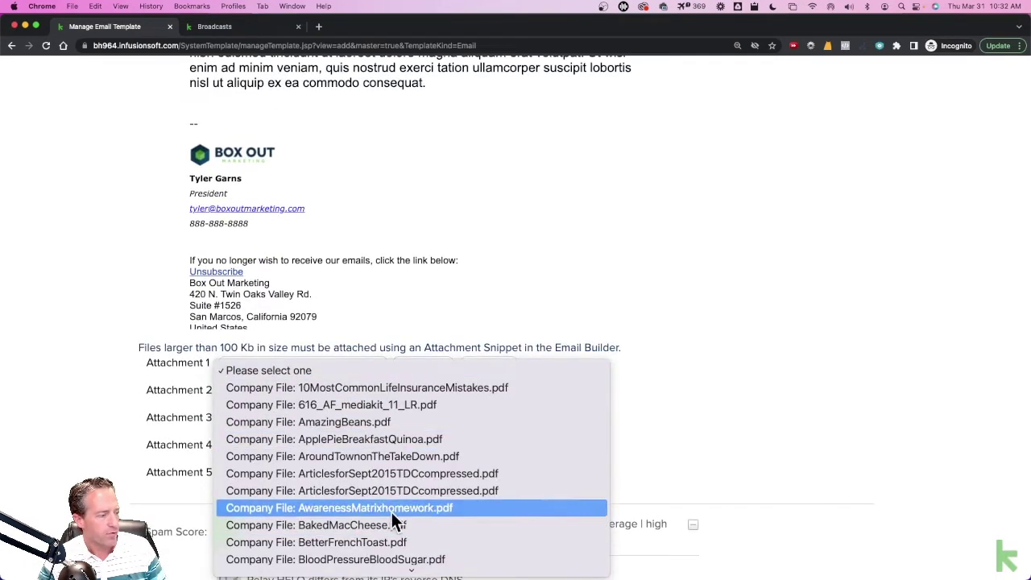
{"action": "scroll", "coordinate": [394, 515], "scroll_direction": "down", "scroll_amount": 5}
{"action": "left_click", "coordinate": [150, 395]}
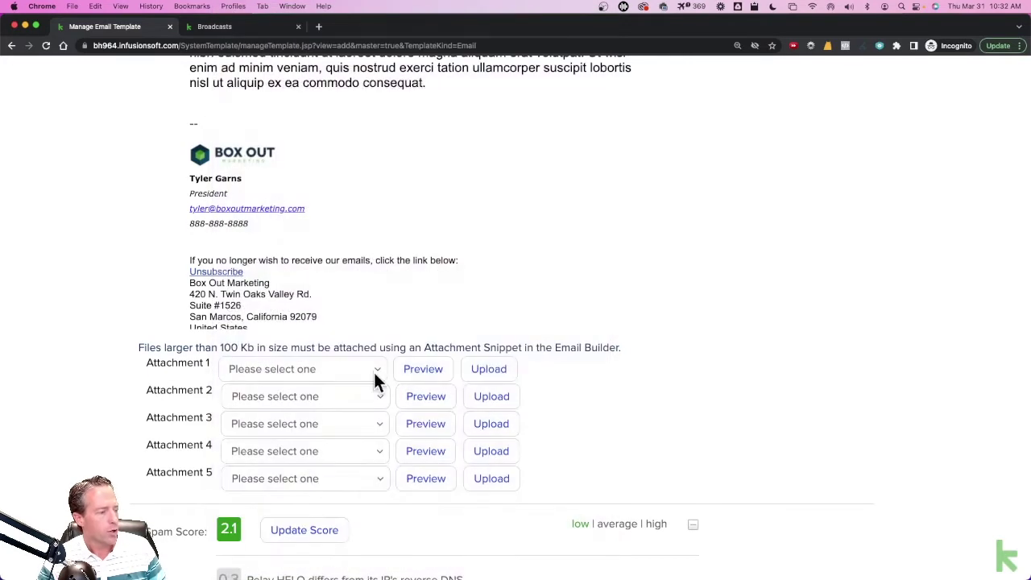
- Set the template to send as Plain Text, then go to the Email broadcasts list
{"action": "scroll", "coordinate": [144, 381], "scroll_direction": "down", "scroll_amount": 2}
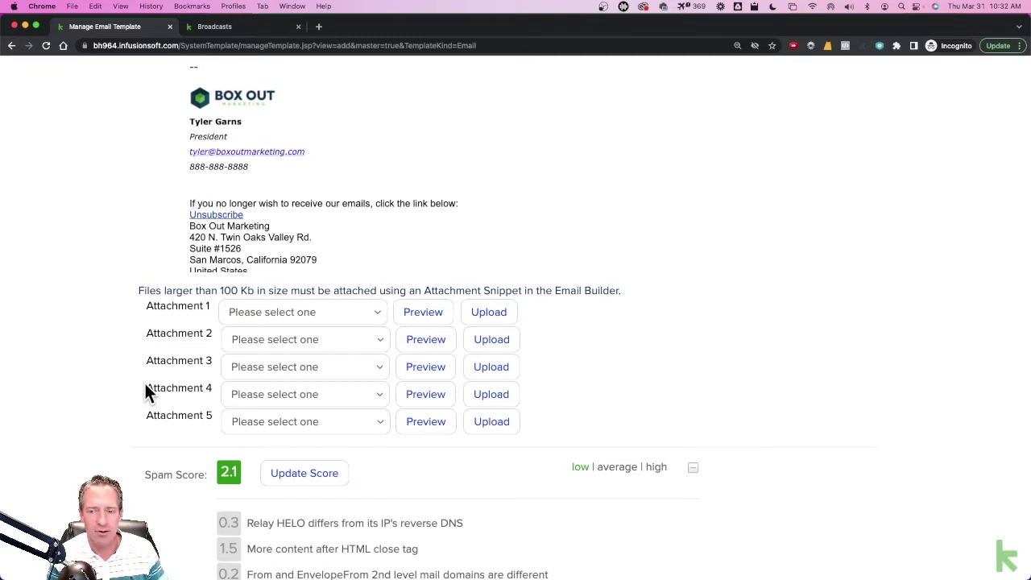
{"action": "scroll", "coordinate": [133, 226], "scroll_direction": "up", "scroll_amount": 5}
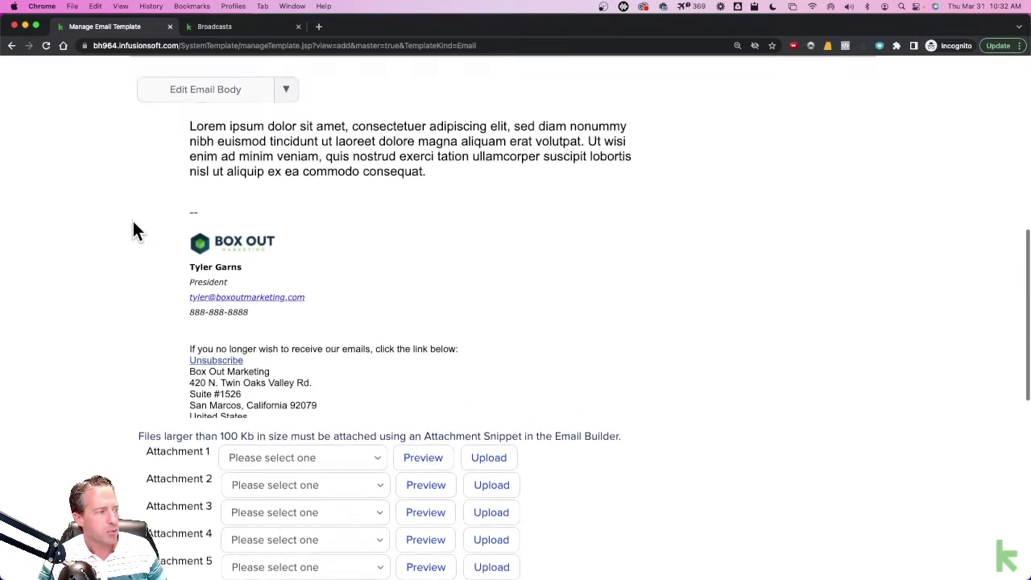
{"action": "scroll", "coordinate": [114, 331], "scroll_direction": "up", "scroll_amount": 1}
{"action": "scroll", "coordinate": [114, 327], "scroll_direction": "down", "scroll_amount": 2}
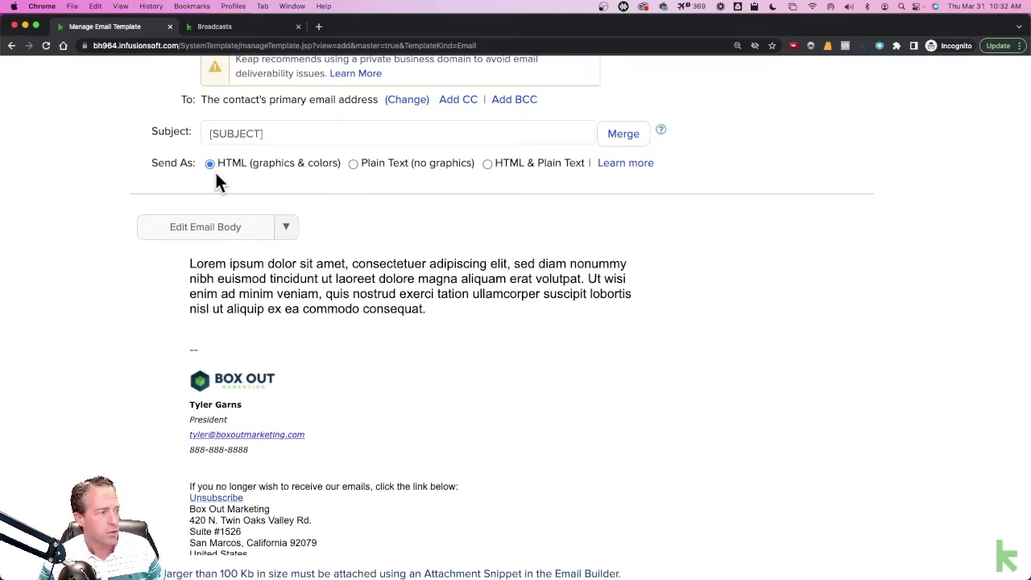
{"action": "left_click", "coordinate": [354, 165]}
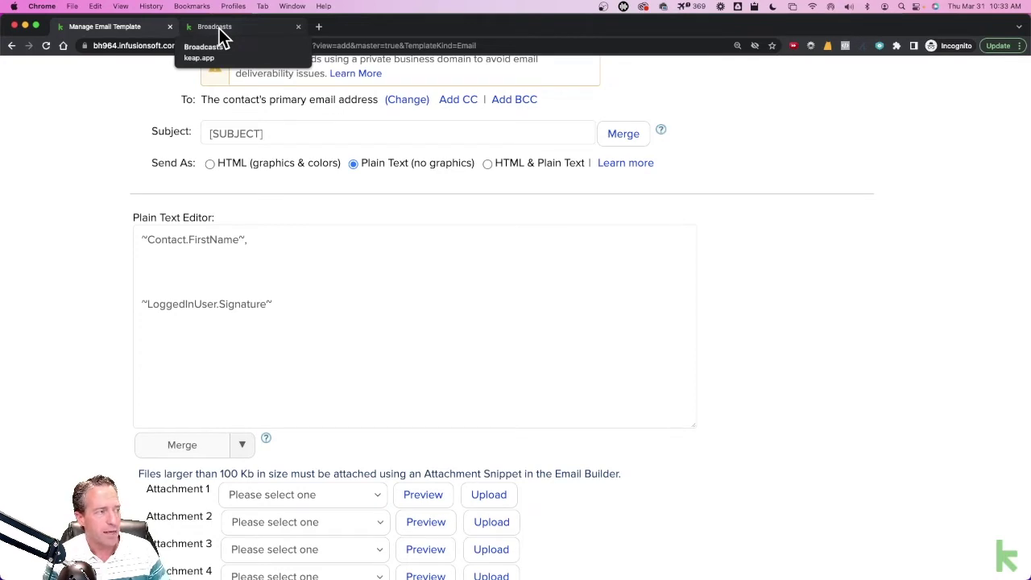
{"action": "left_click", "coordinate": [221, 34]}
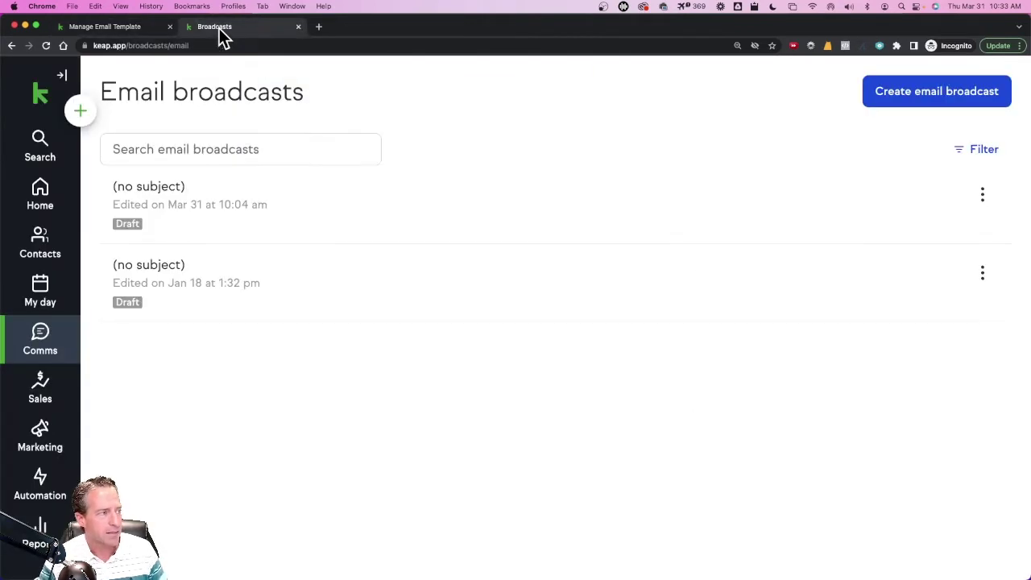
- Create a new email broadcast using the It's a Small Business Startup template
{"action": "left_click", "coordinate": [918, 97]}
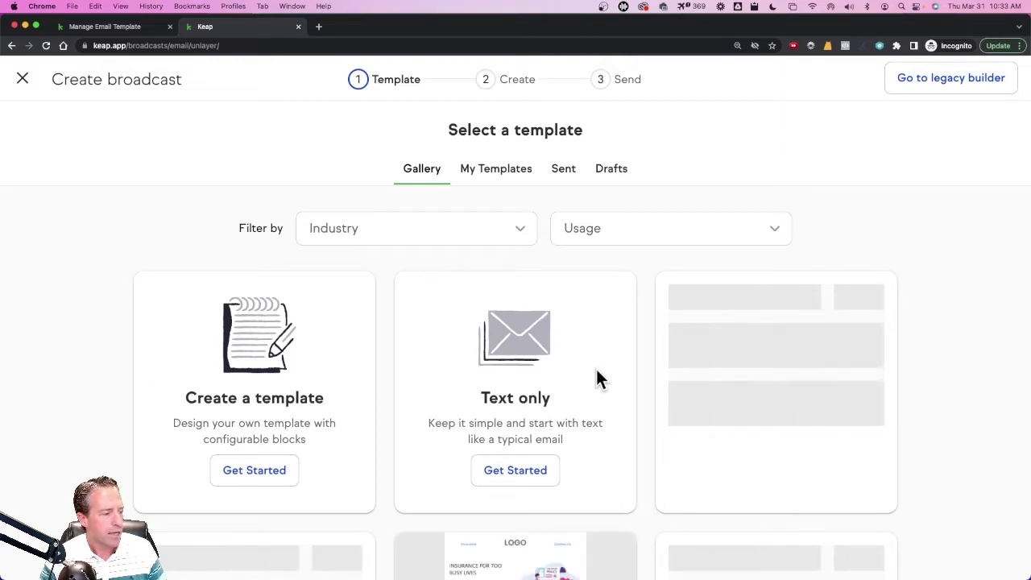
{"action": "scroll", "coordinate": [596, 379], "scroll_direction": "down", "scroll_amount": 5}
{"action": "scroll", "coordinate": [596, 377], "scroll_direction": "up", "scroll_amount": 3}
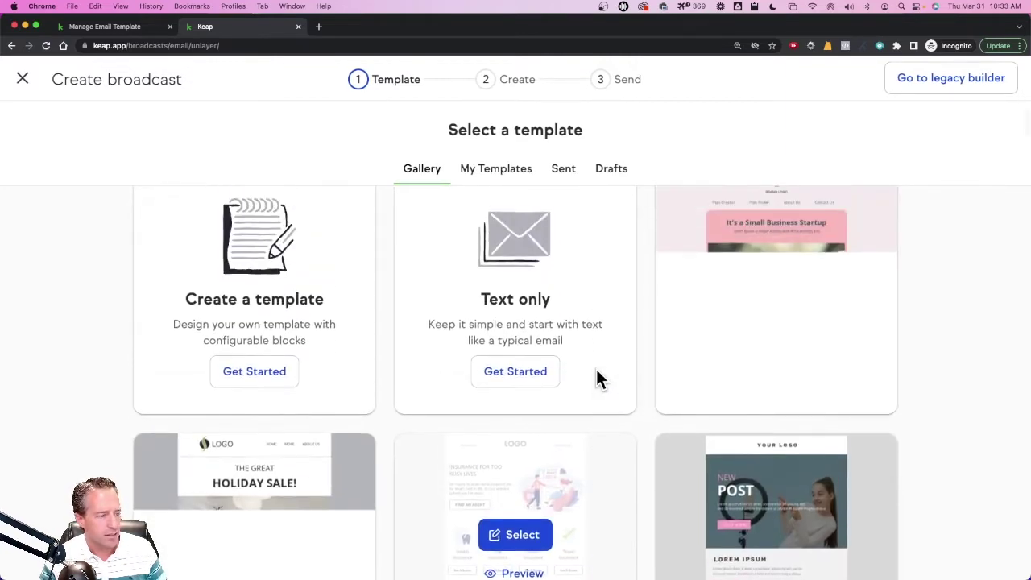
{"action": "left_click", "coordinate": [784, 276]}
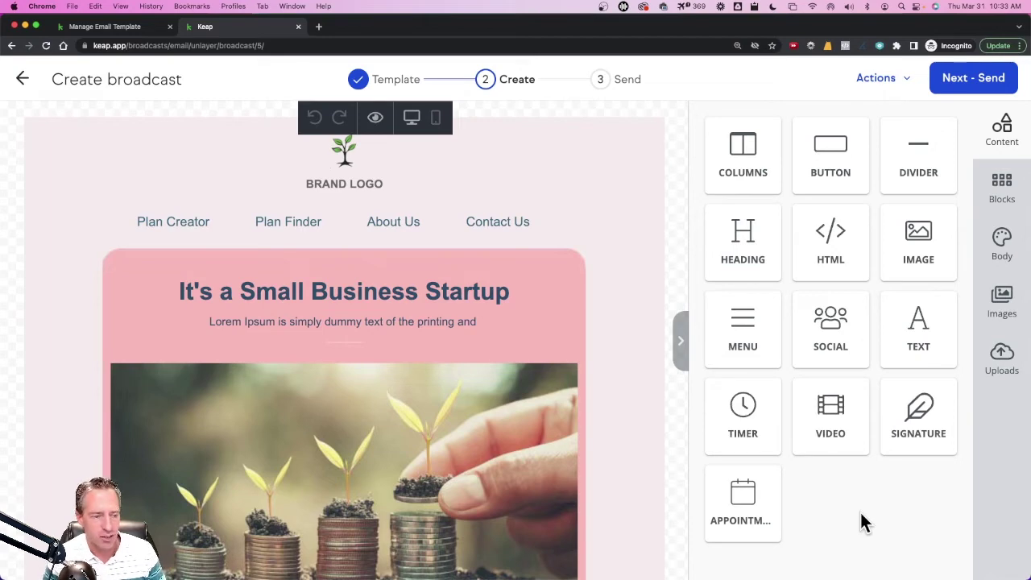
{"action": "scroll", "coordinate": [491, 375], "scroll_direction": "down", "scroll_amount": 5}
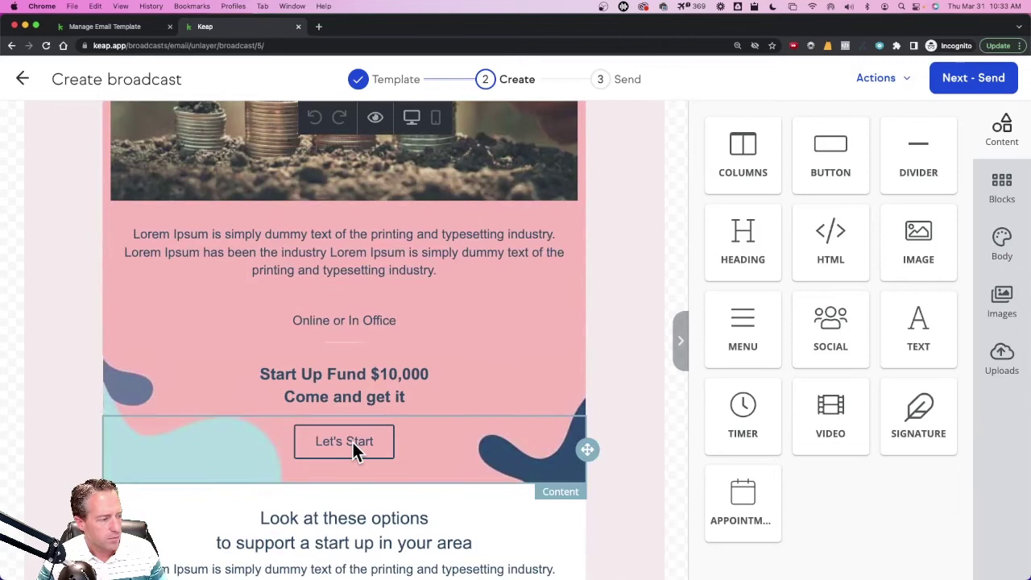
{"action": "left_click", "coordinate": [351, 440]}
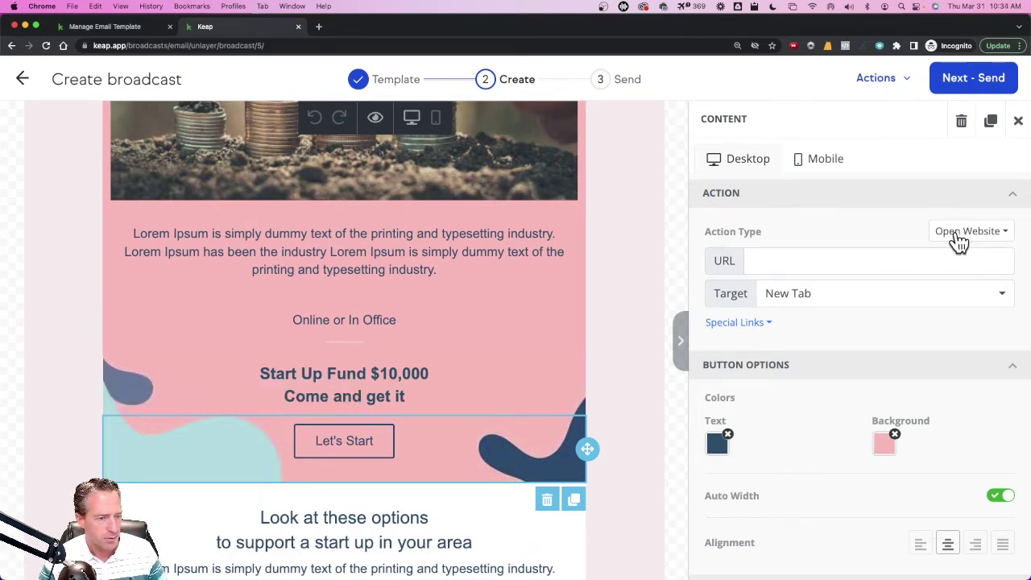
{"action": "left_click", "coordinate": [957, 237]}
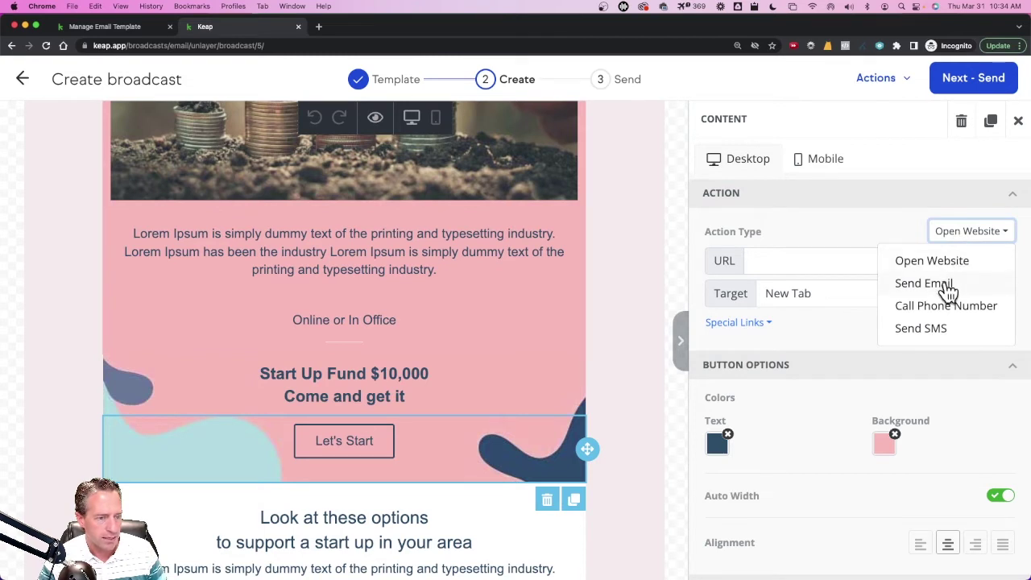
{"action": "left_click", "coordinate": [817, 224]}
{"action": "left_click", "coordinate": [765, 325]}
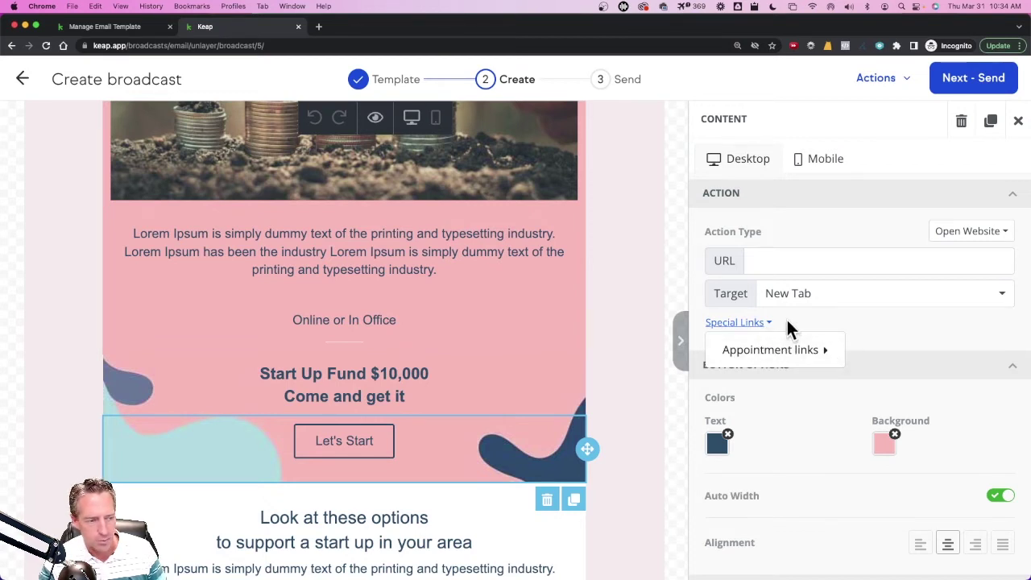
{"action": "left_click", "coordinate": [789, 326]}
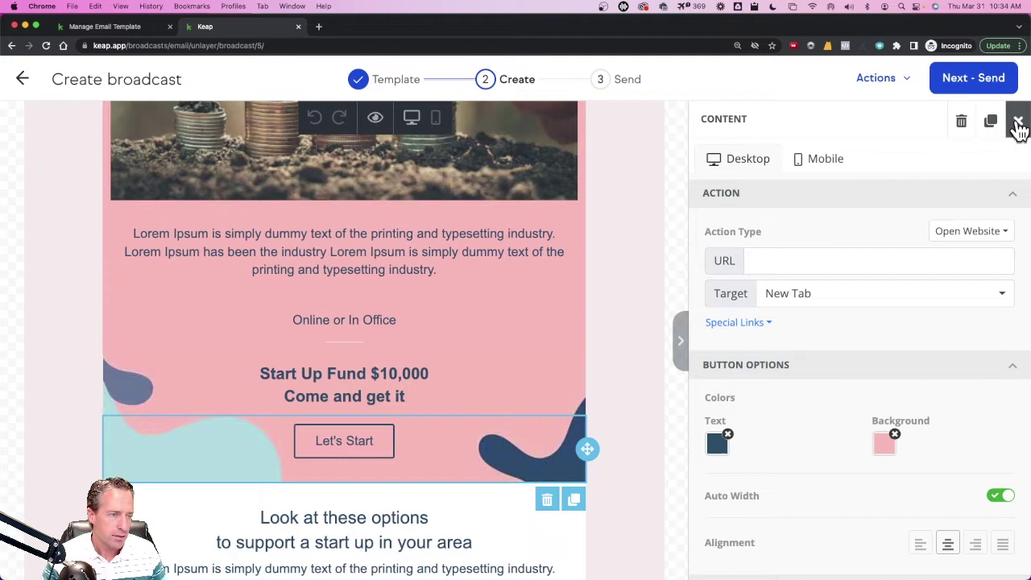
{"action": "left_click", "coordinate": [1019, 123]}
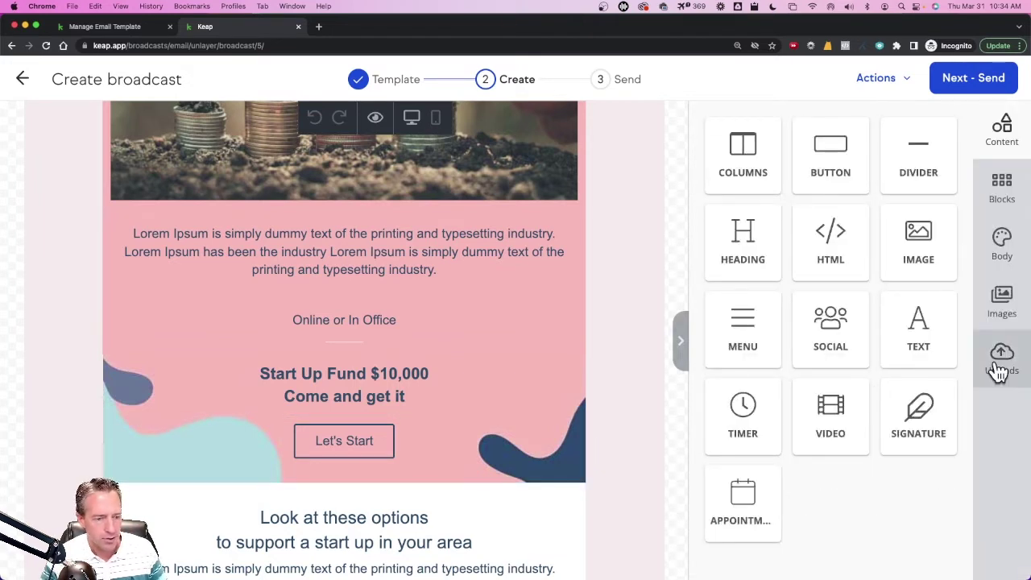
- Show the editor's uploads library, which holds the previously uploaded BOX OUT logo
{"action": "left_click", "coordinate": [1001, 302]}
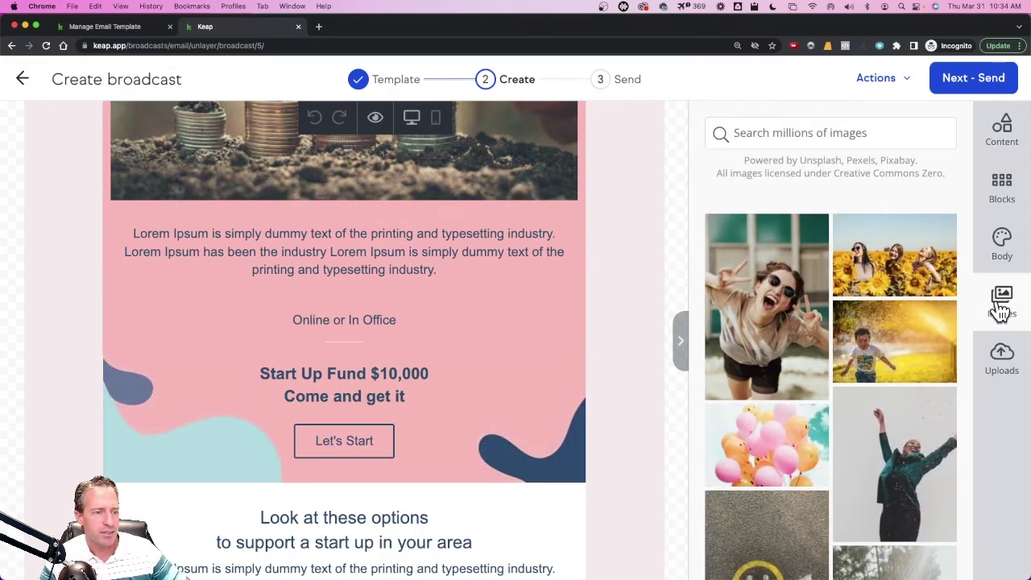
{"action": "left_click", "coordinate": [1003, 366]}
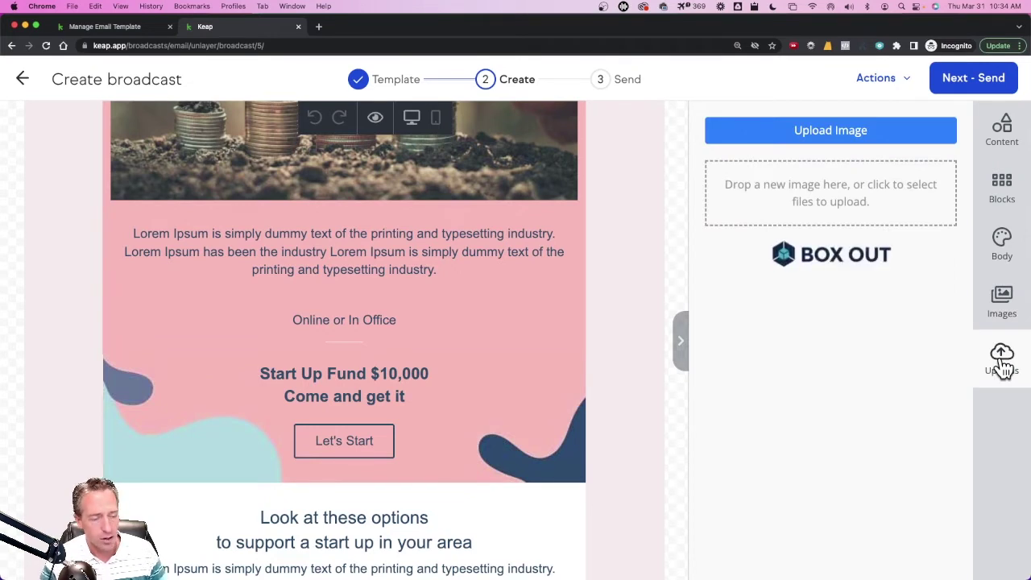
{"action": "mouse_move", "coordinate": [810, 256]}
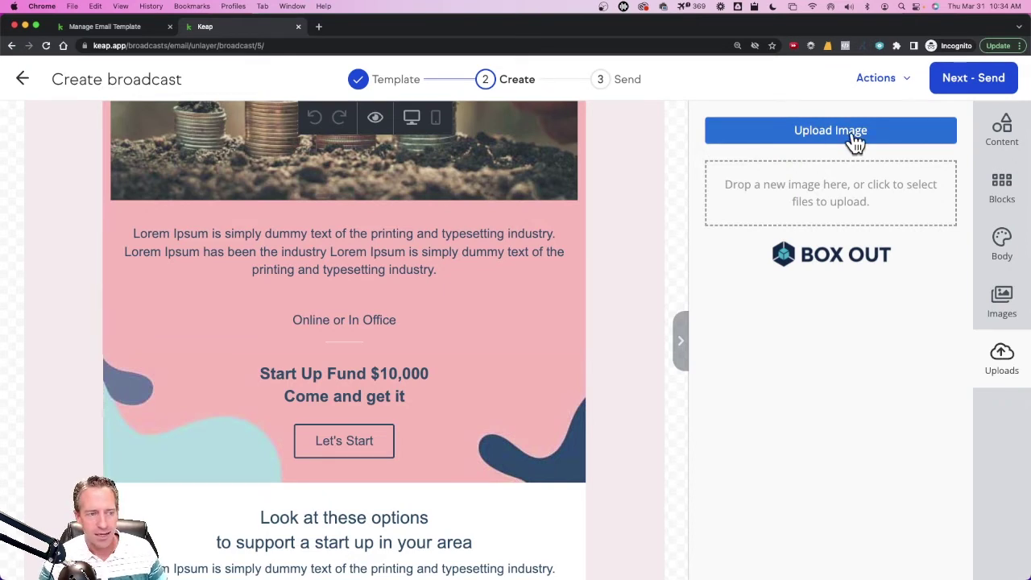
- Upload TagNamingConventions.pdf from Downloads, switching the file filter to All Files
{"action": "left_click", "coordinate": [809, 140]}
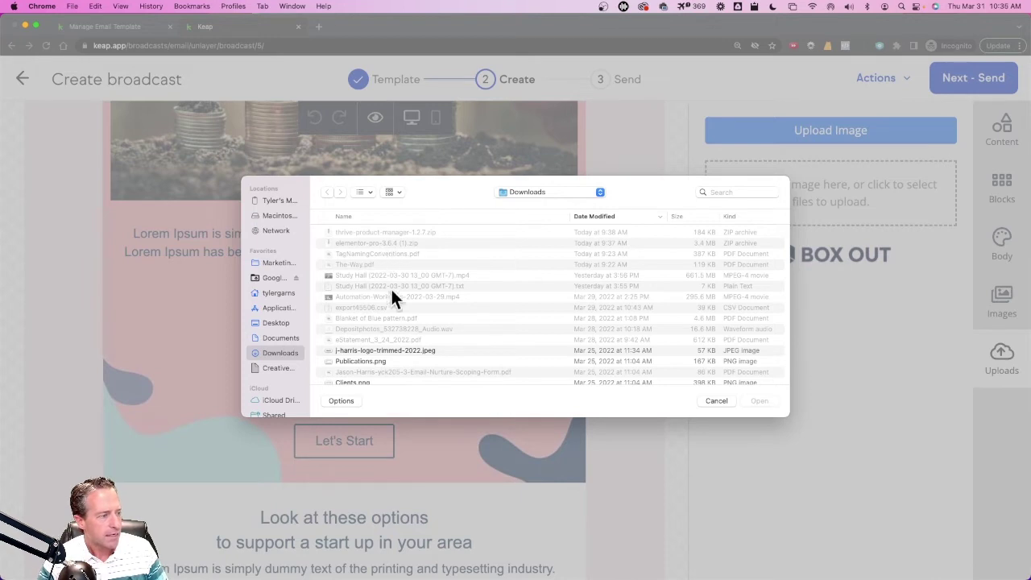
{"action": "left_click", "coordinate": [340, 402]}
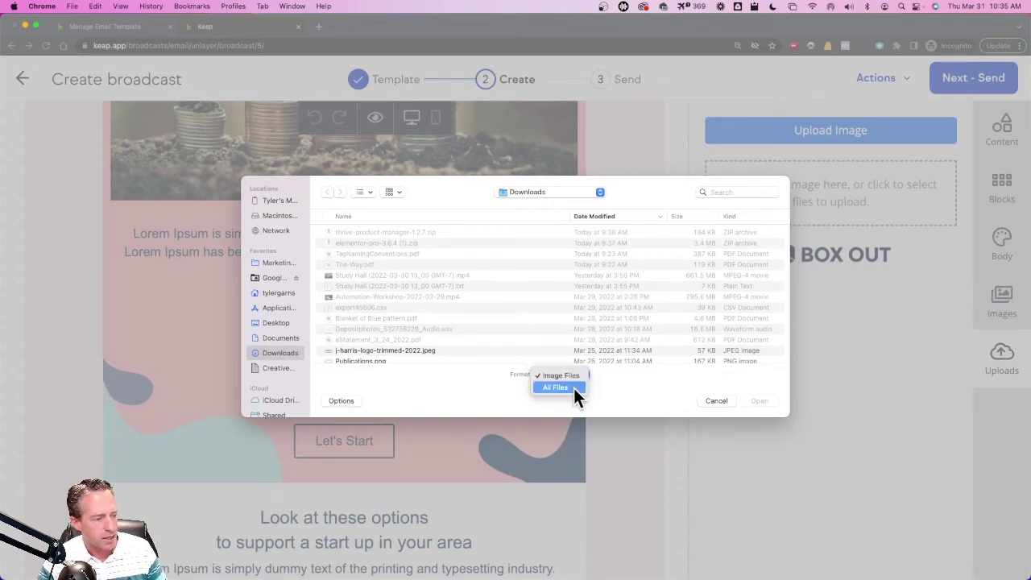
{"action": "left_click", "coordinate": [566, 390]}
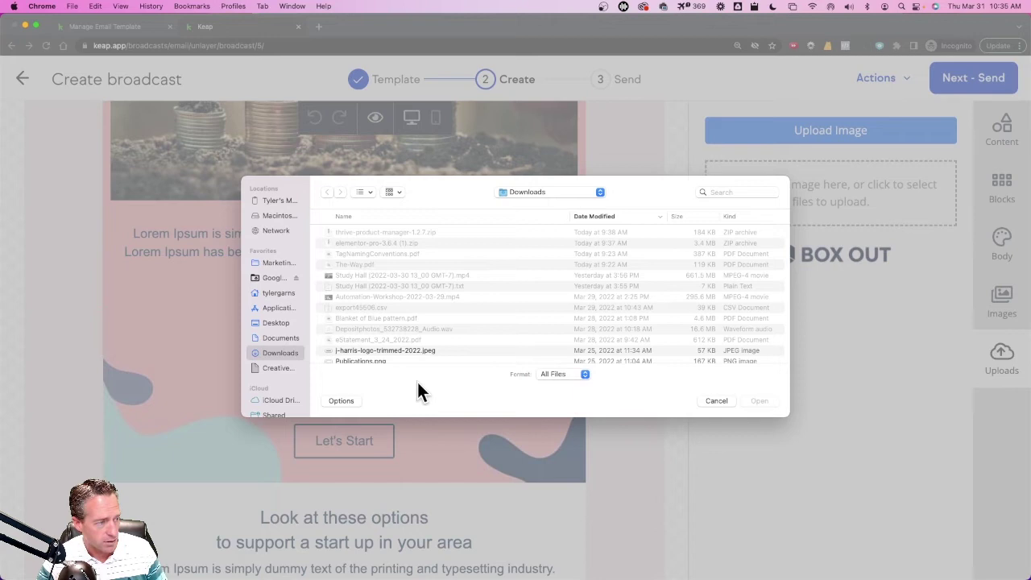
{"action": "left_click", "coordinate": [378, 253]}
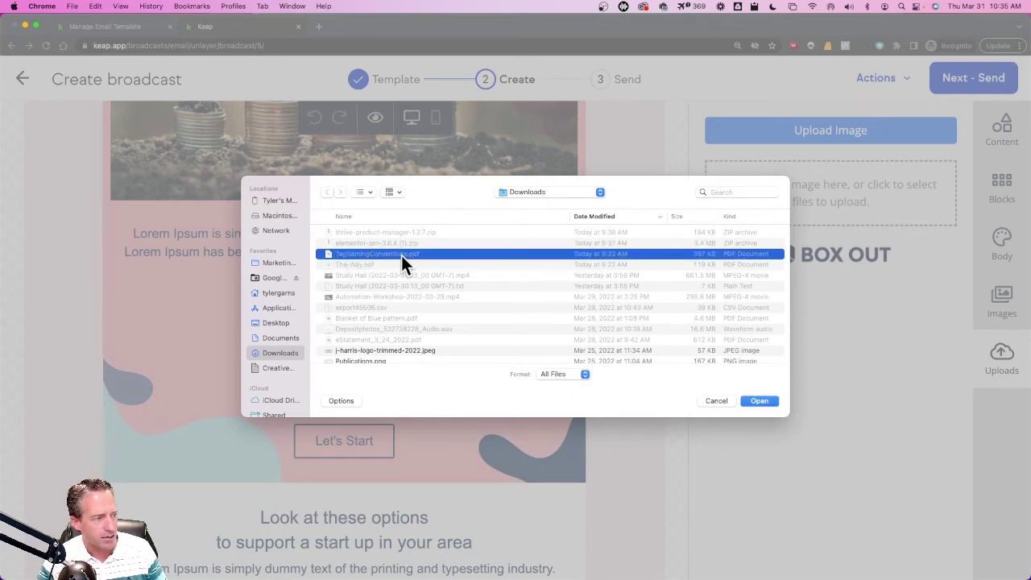
{"action": "left_click", "coordinate": [758, 401]}
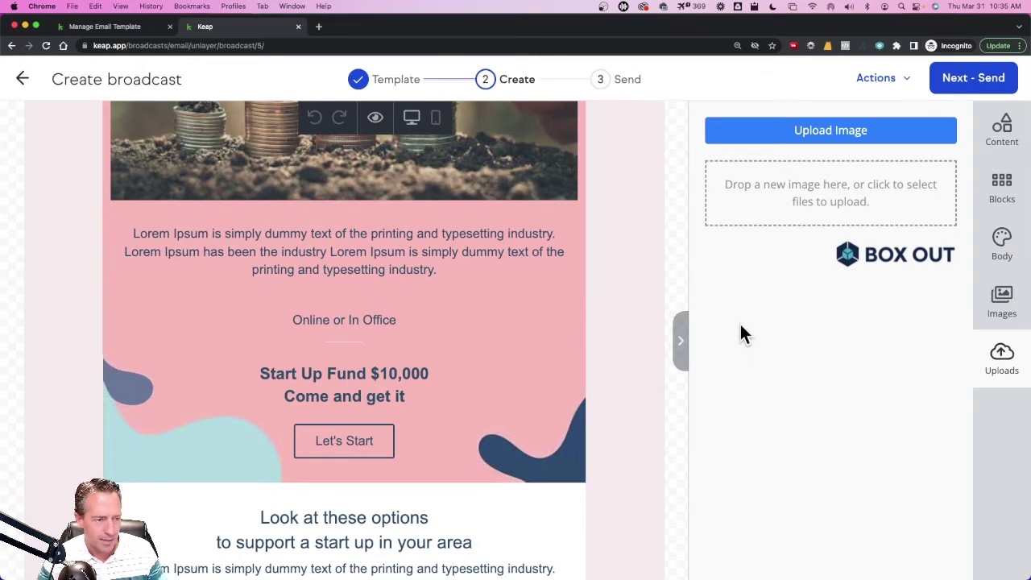
- Drop the uploaded PDF into the email, copy its Image URL, then delete that block
{"action": "mouse_move", "coordinate": [748, 253]}
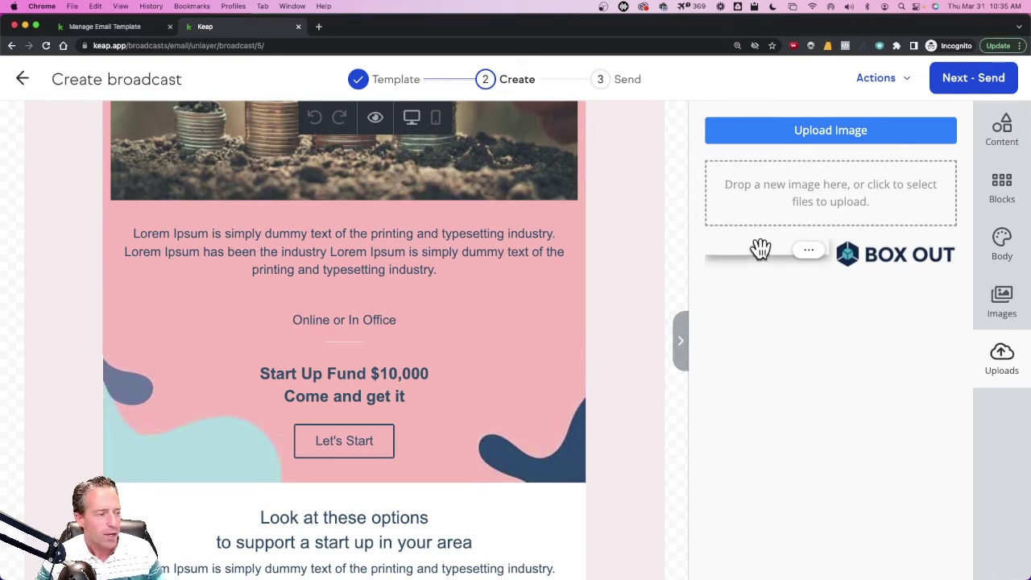
{"action": "left_click_drag", "start_coordinate": [759, 250], "coordinate": [330, 409]}
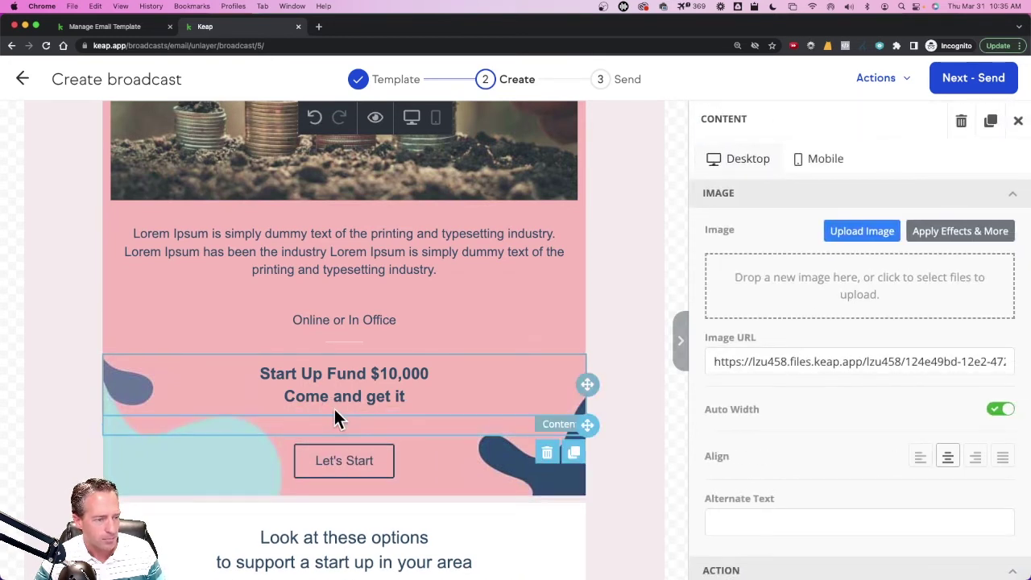
{"action": "left_click", "coordinate": [806, 362]}
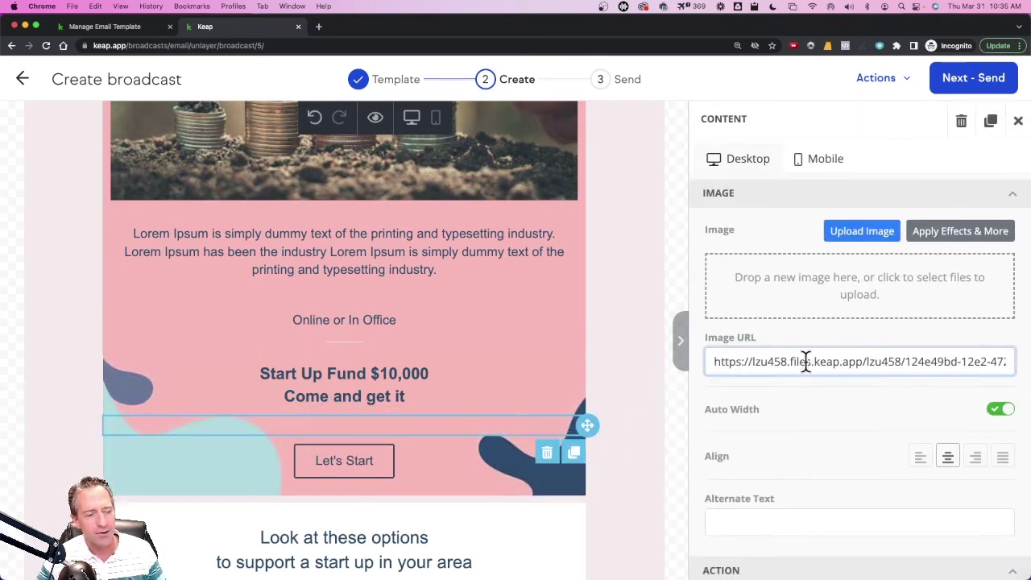
{"action": "triple_click", "coordinate": [805, 361]}
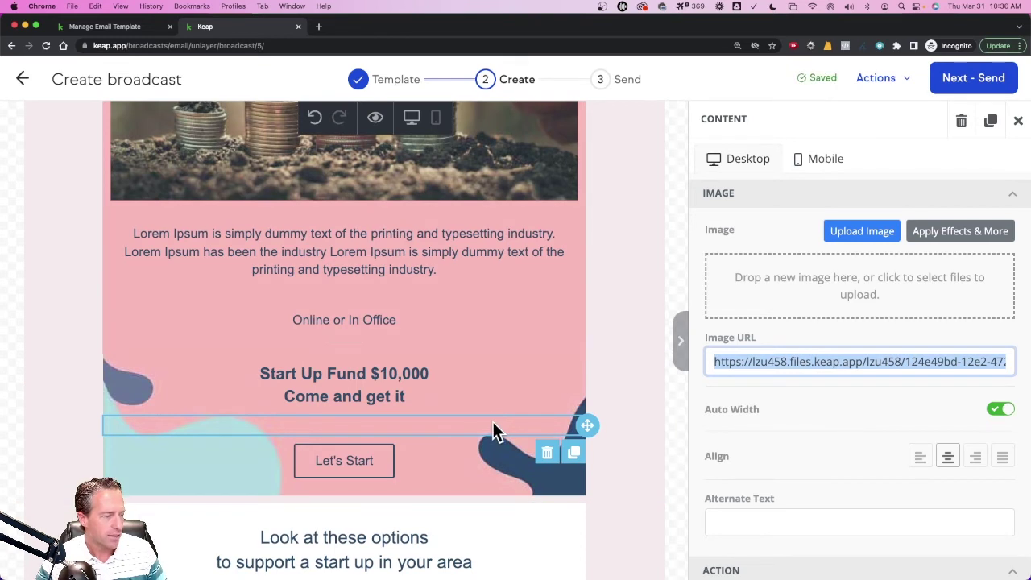
{"action": "left_click", "coordinate": [546, 455]}
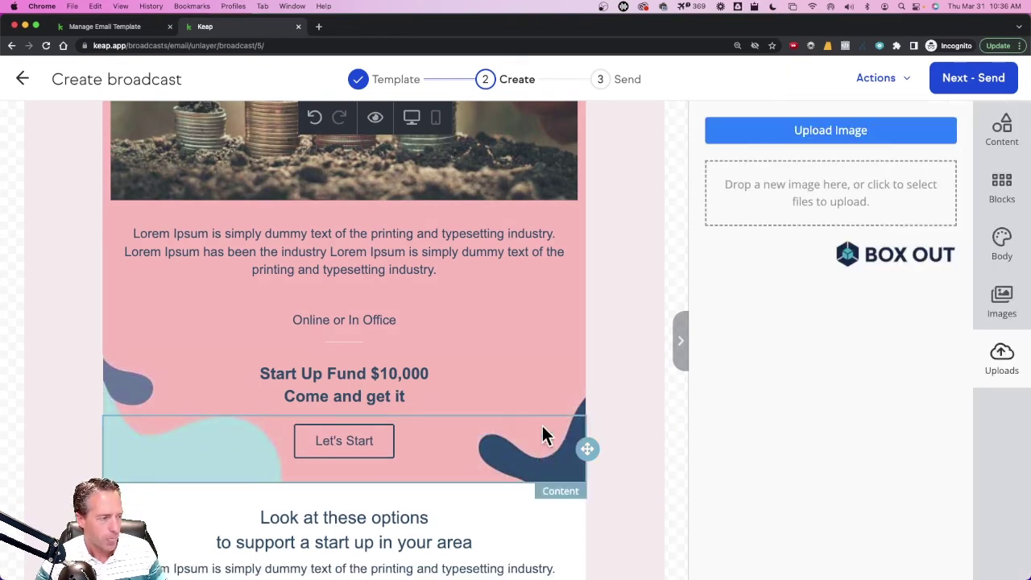
- Change the Let's Start button to read 'Download Now' and paste the PDF's file URL as its link
{"action": "left_click", "coordinate": [348, 441]}
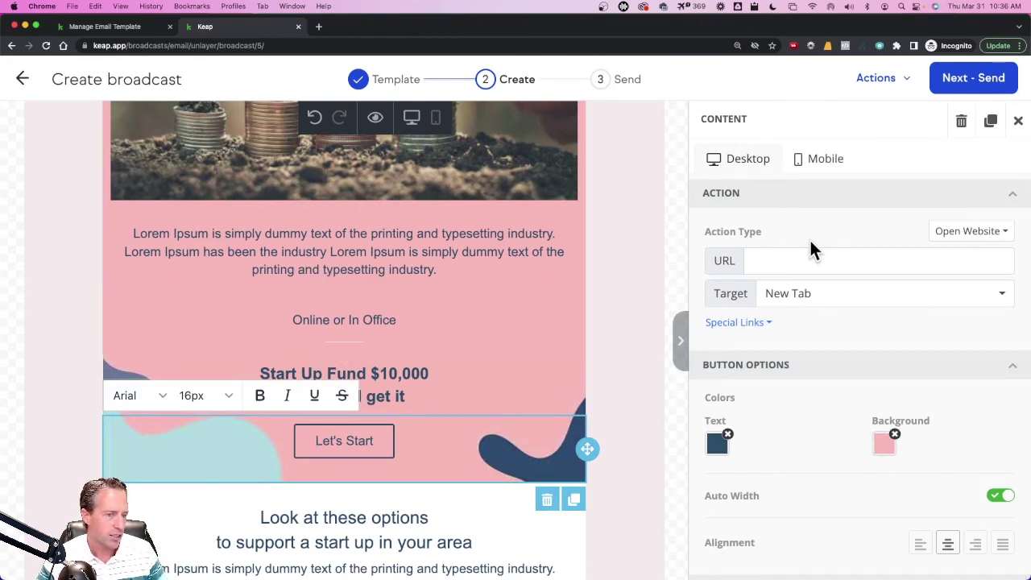
{"action": "scroll", "coordinate": [811, 251], "scroll_direction": "down", "scroll_amount": 2}
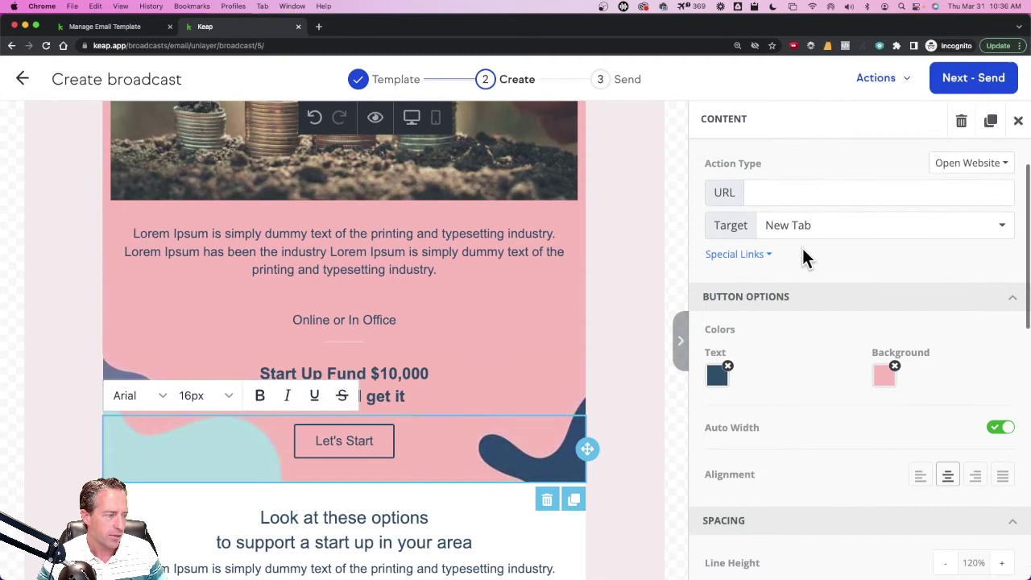
{"action": "triple_click", "coordinate": [320, 437]}
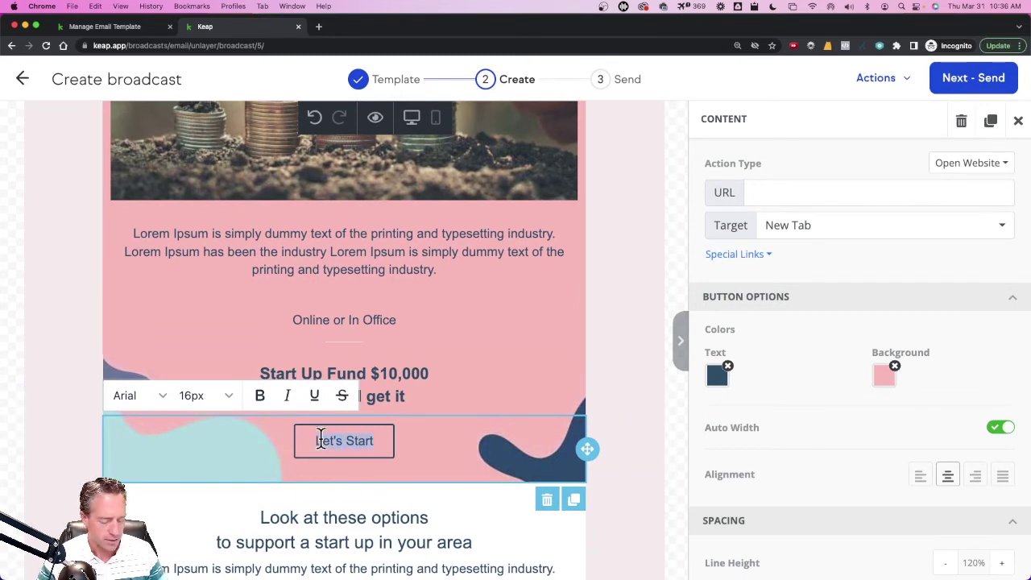
{"action": "type", "text": "Doe"}
{"action": "key", "text": "BackSpace"}
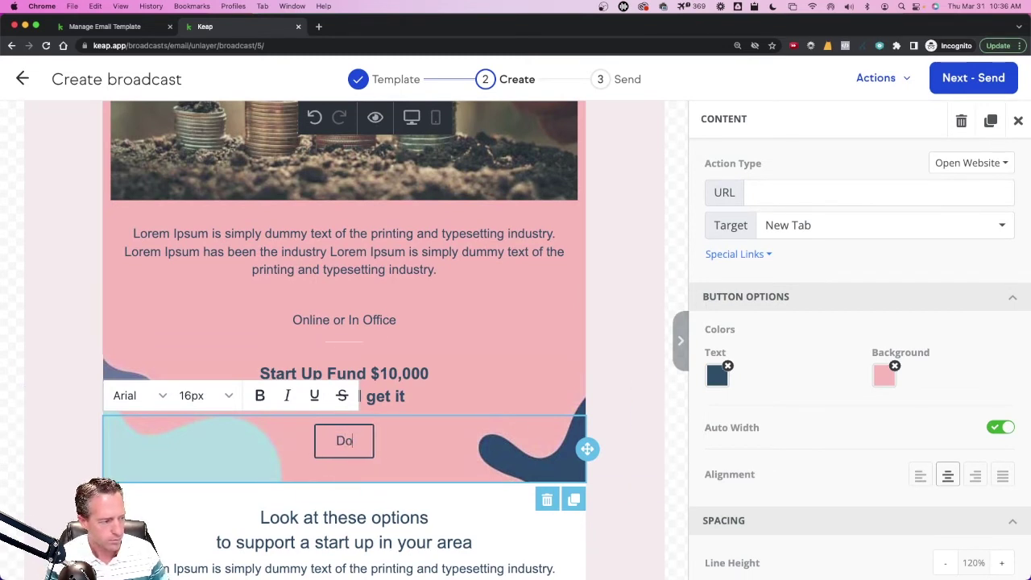
{"action": "type", "text": "wnload Now"}
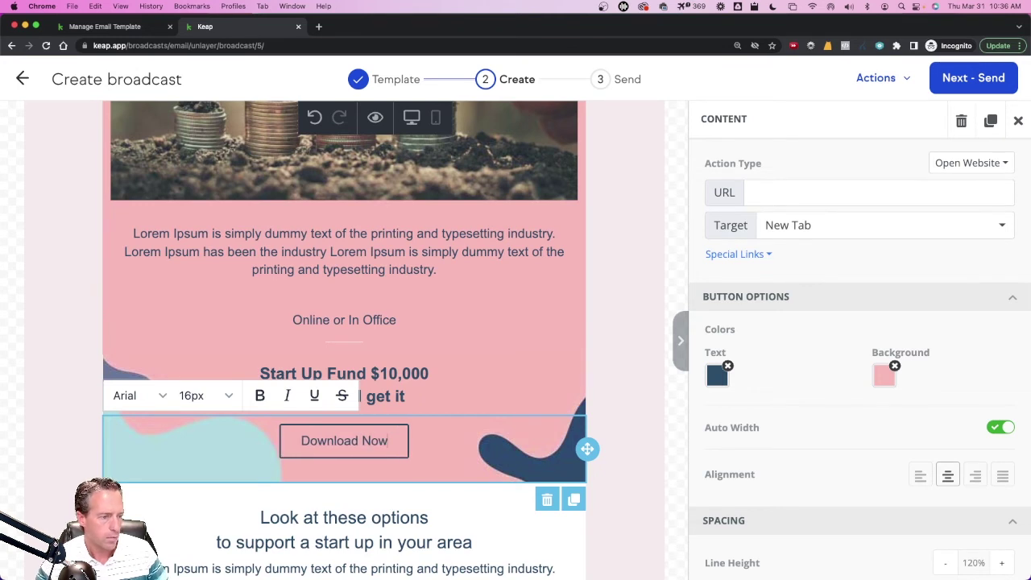
{"action": "left_click", "coordinate": [796, 242]}
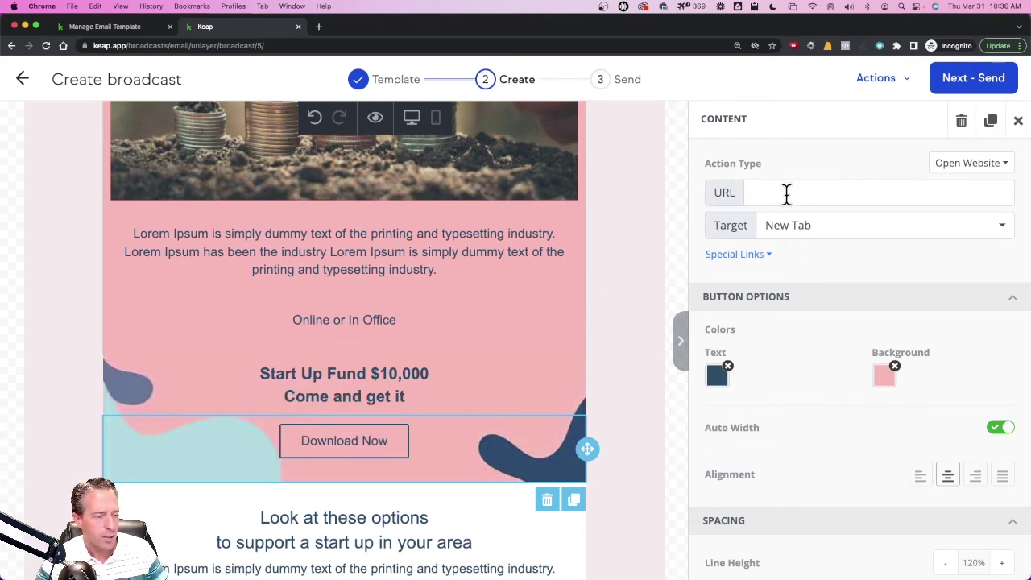
{"action": "left_click", "coordinate": [787, 193]}
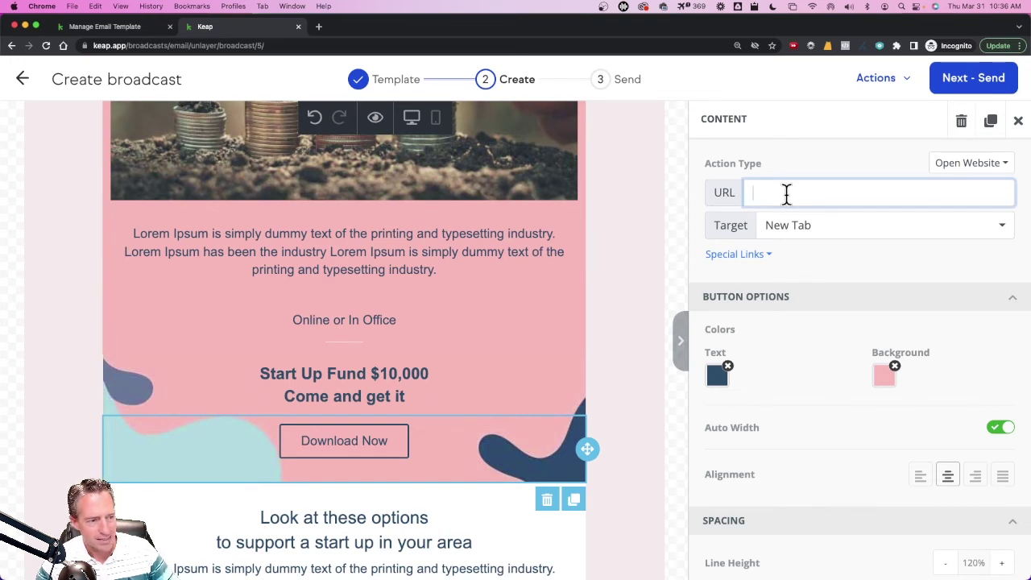
{"action": "key", "text": "super+v"}
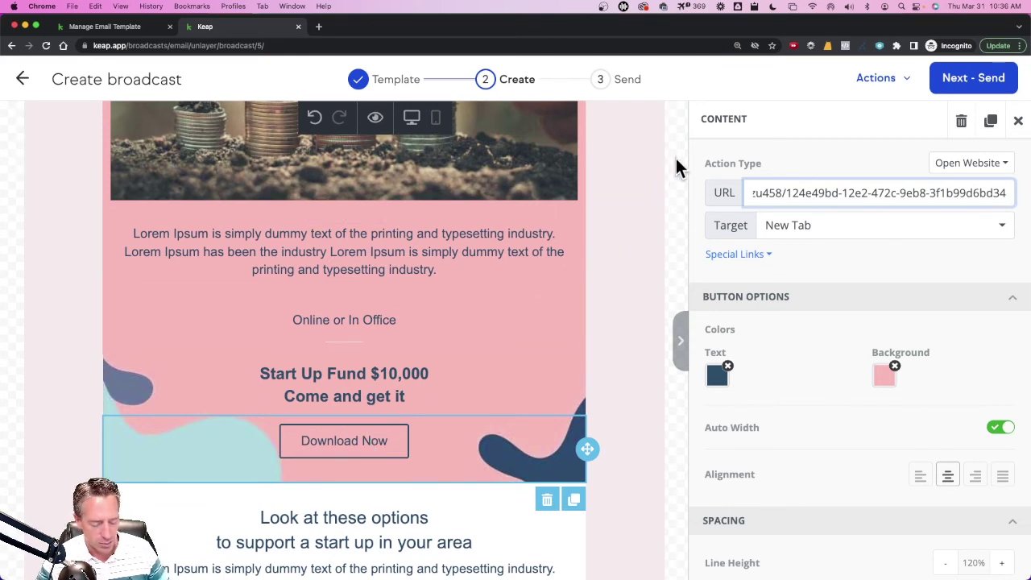
- Test the PDF's file URL in a new private tab, then close that tab
{"action": "key", "text": "super+t"}
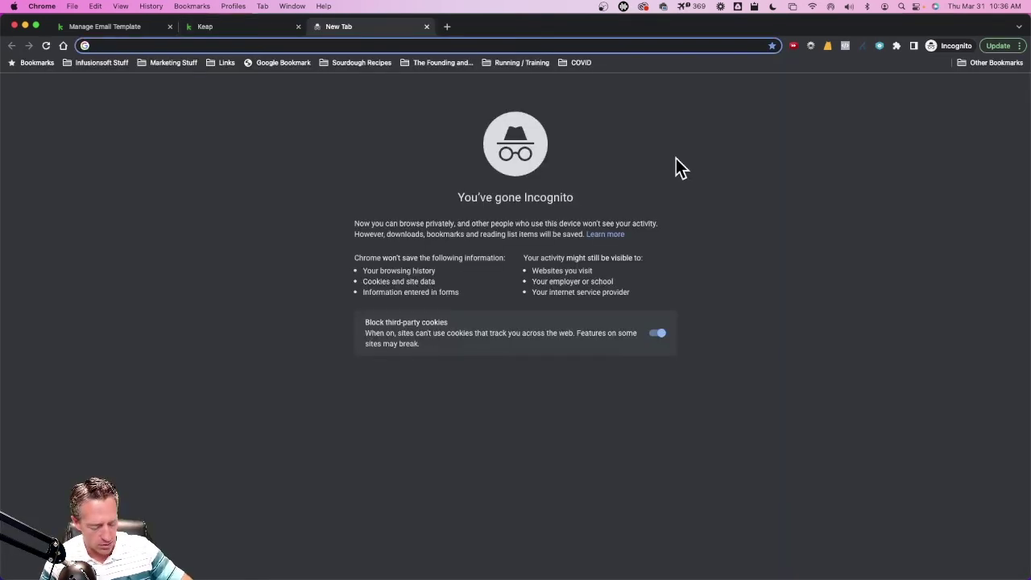
{"action": "type", "text": "https://lzu458.files.keap.app/lzu458/124e49bd-12e2-472c-9eb8-3f1b99d6bd34"}
{"action": "key", "text": "Return"}
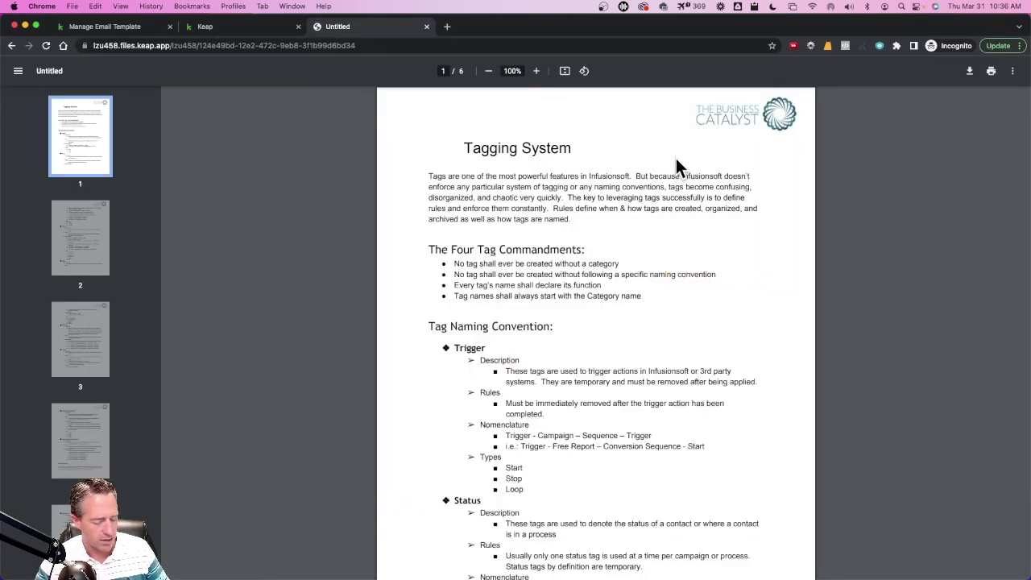
{"action": "key", "text": "super+w"}
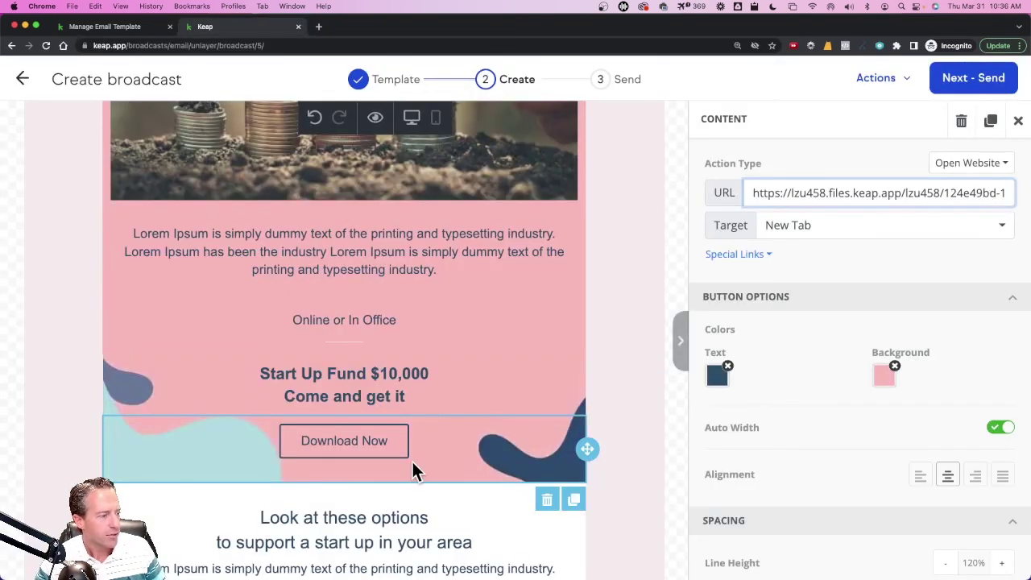